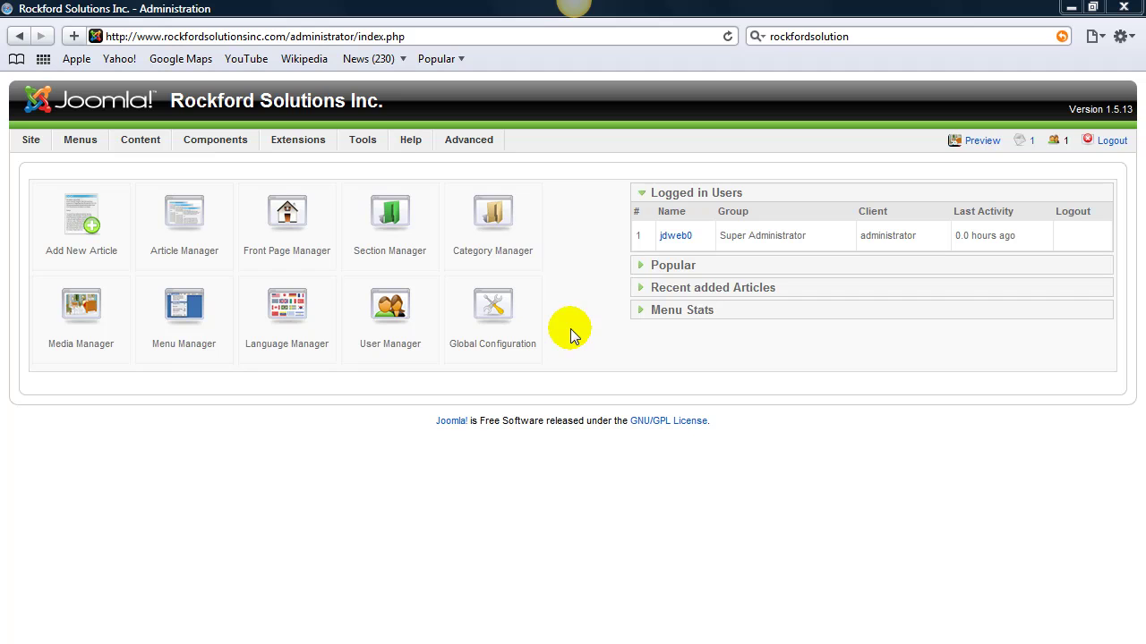
- Preview the rockford site template to examine its module positions, then close the template without editing it
{"action": "mouse_move", "coordinate": [307, 144]}
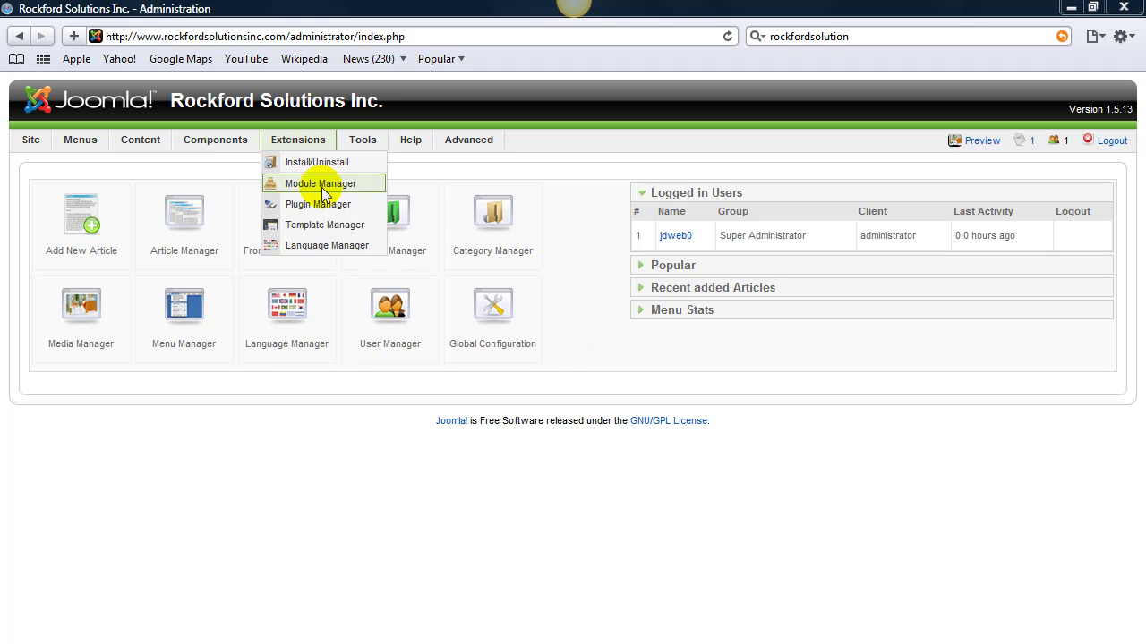
{"action": "left_click", "coordinate": [328, 224]}
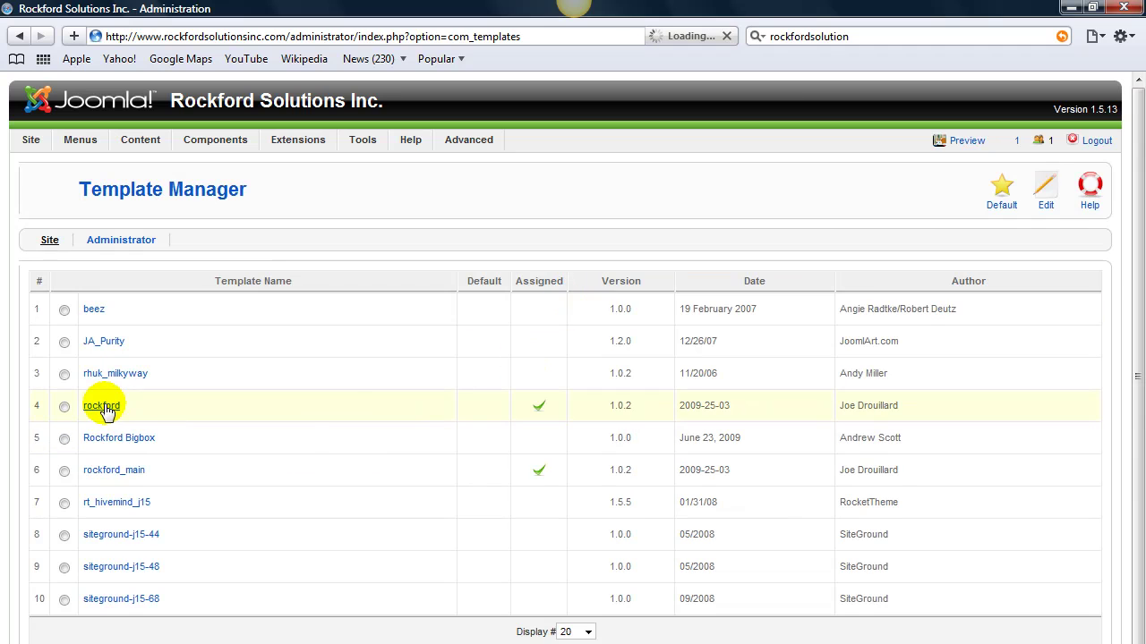
{"action": "left_click", "coordinate": [103, 407]}
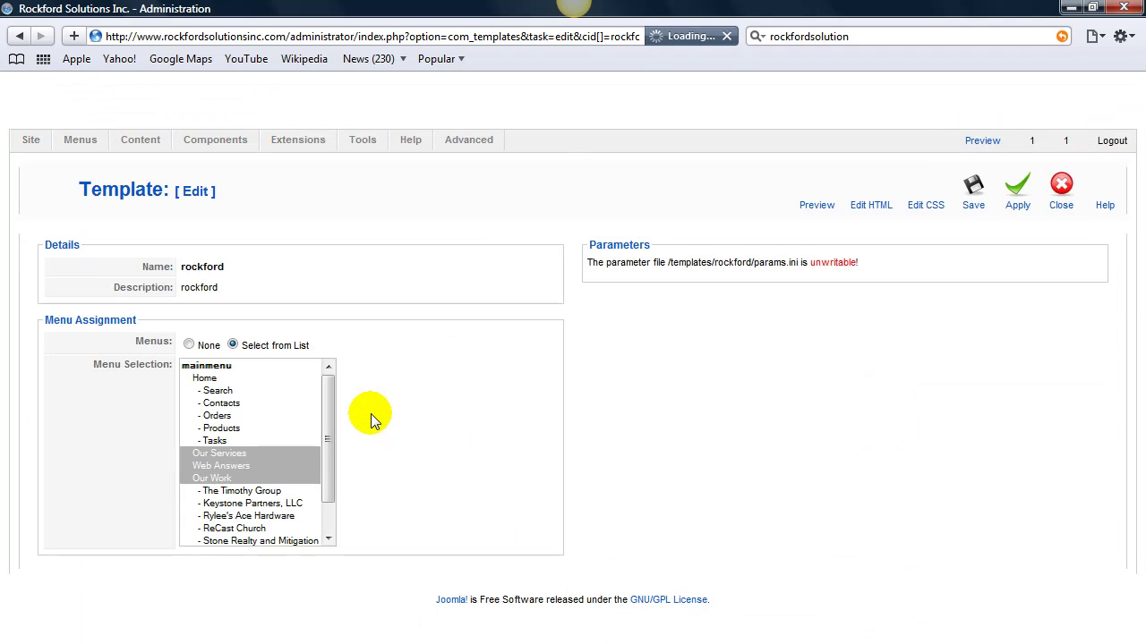
{"action": "left_click", "coordinate": [819, 190]}
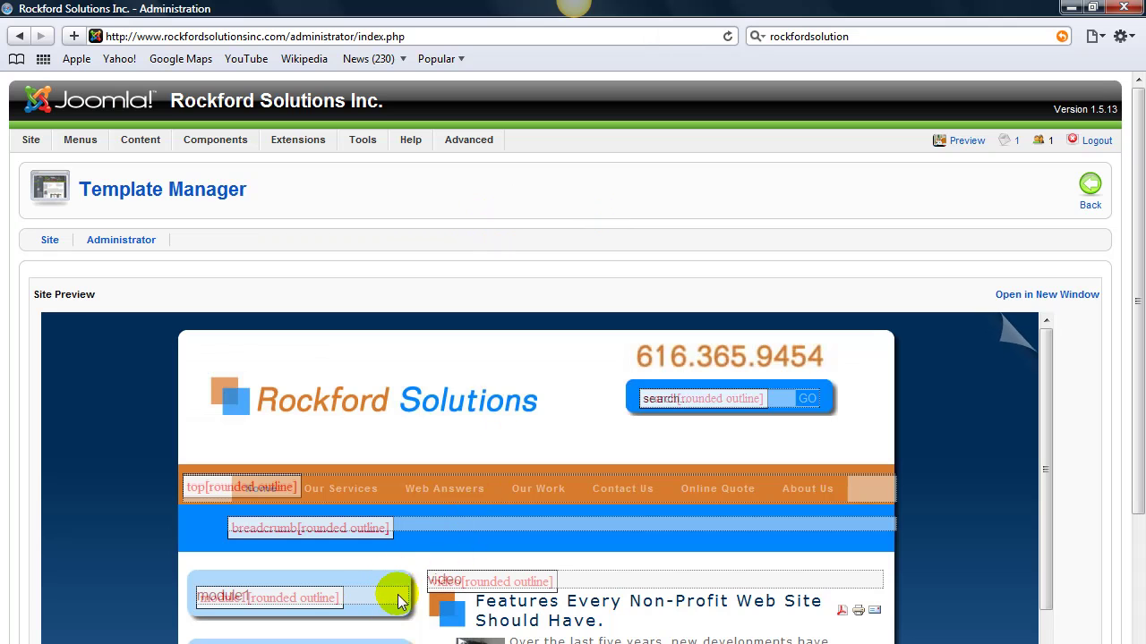
{"action": "left_click_drag", "start_coordinate": [1046, 430], "coordinate": [1030, 456]}
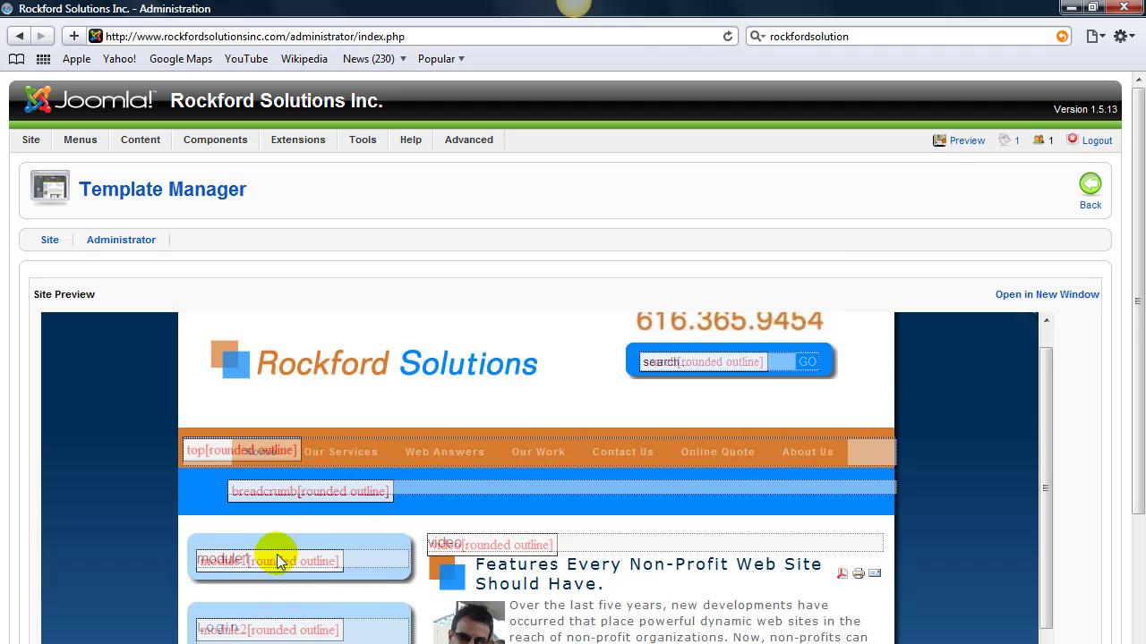
{"action": "left_click", "coordinate": [1091, 185]}
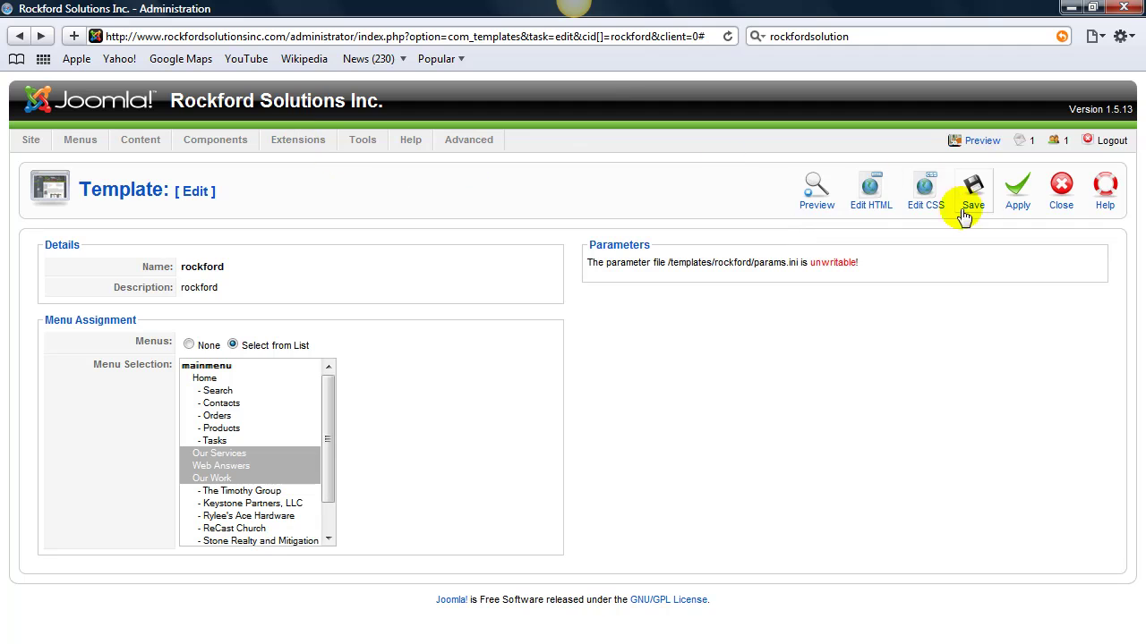
{"action": "left_click", "coordinate": [1071, 200]}
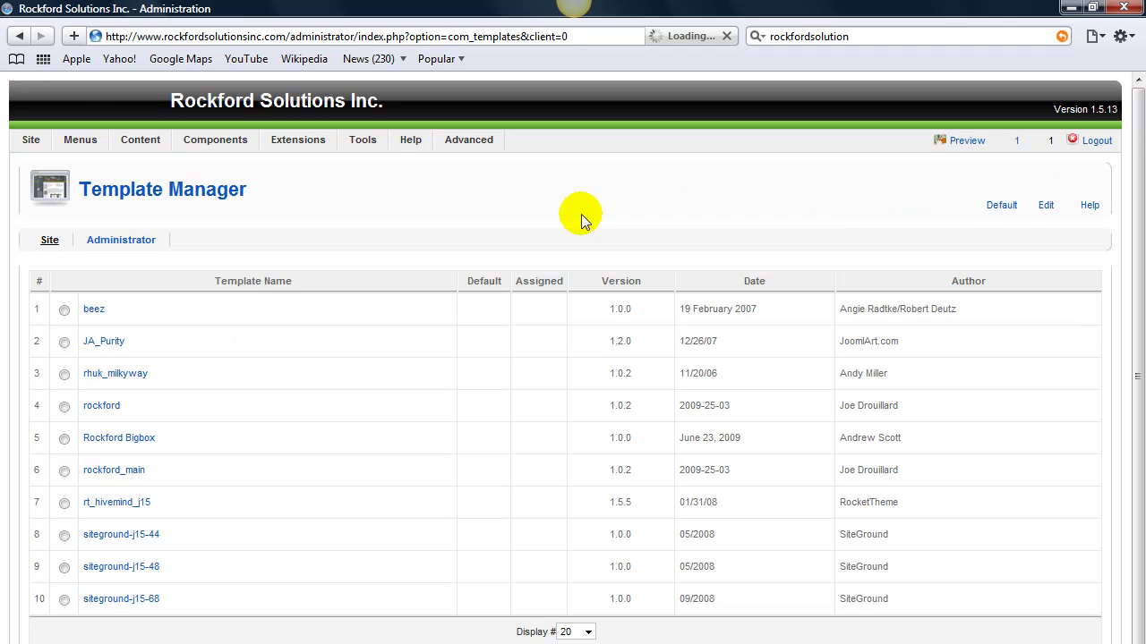
- Start a new site module of the Syndicate type in the Module Manager
{"action": "mouse_move", "coordinate": [306, 143]}
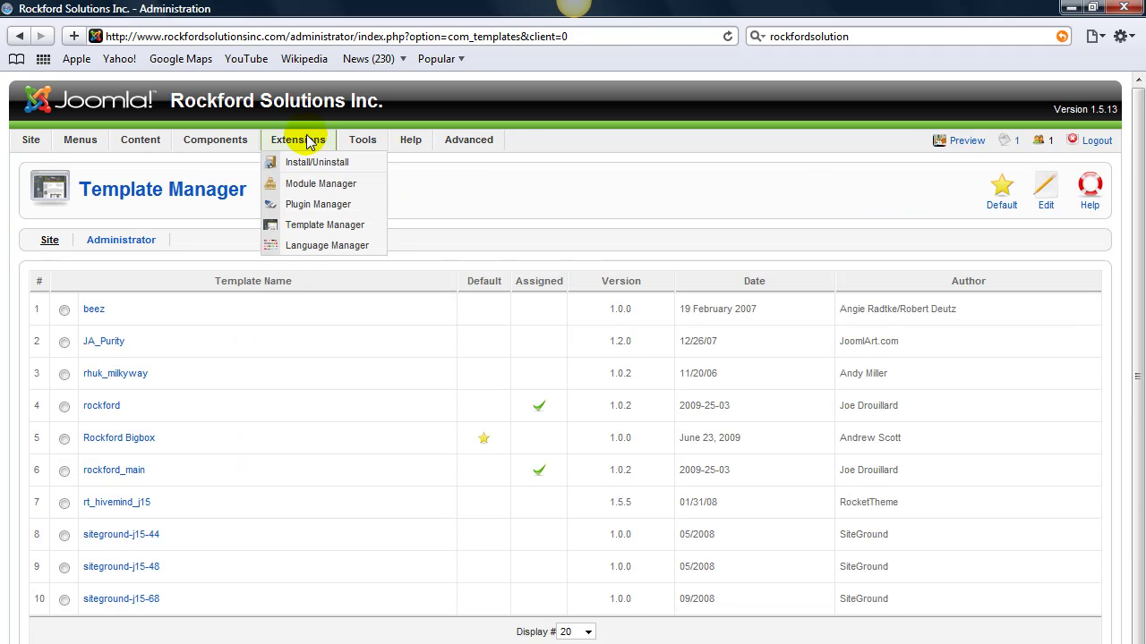
{"action": "left_click", "coordinate": [301, 184]}
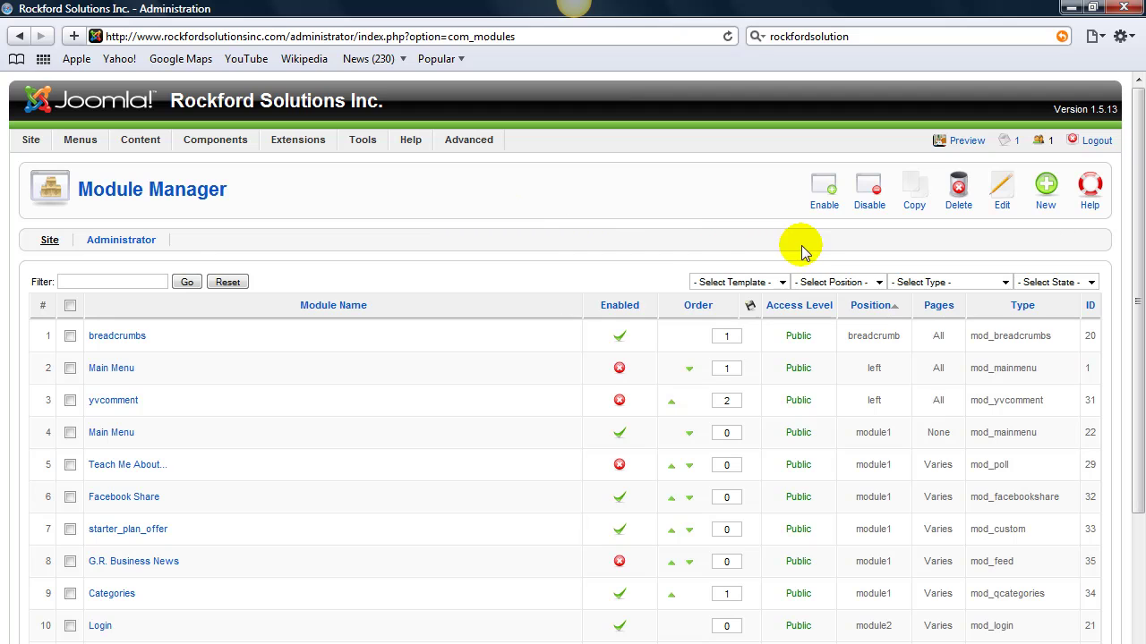
{"action": "left_click", "coordinate": [1044, 190]}
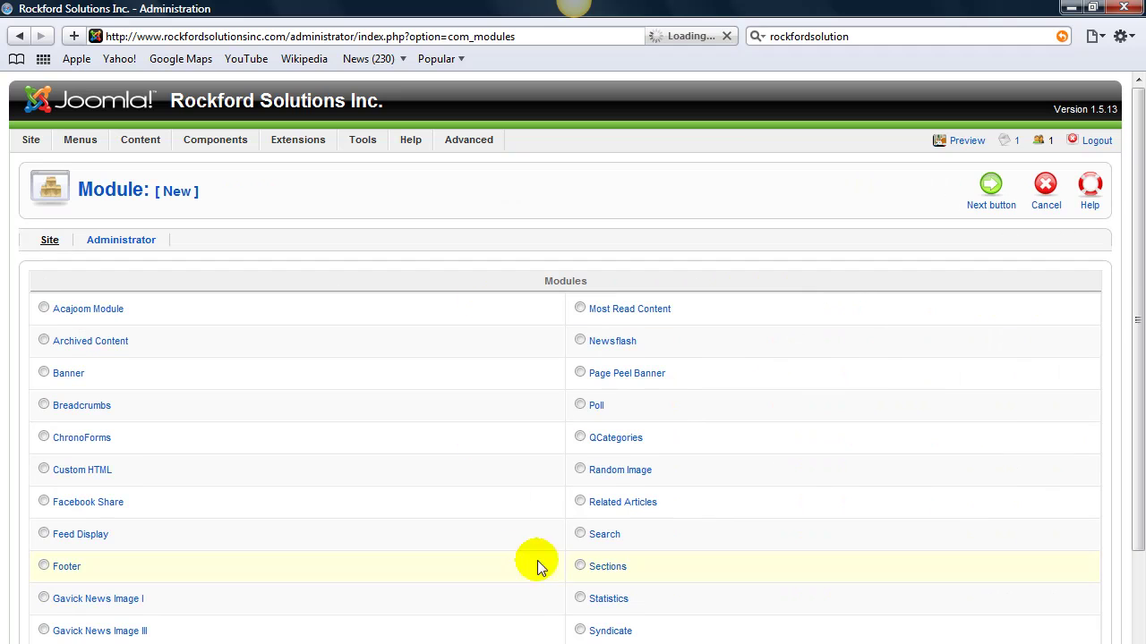
{"action": "left_click", "coordinate": [580, 631]}
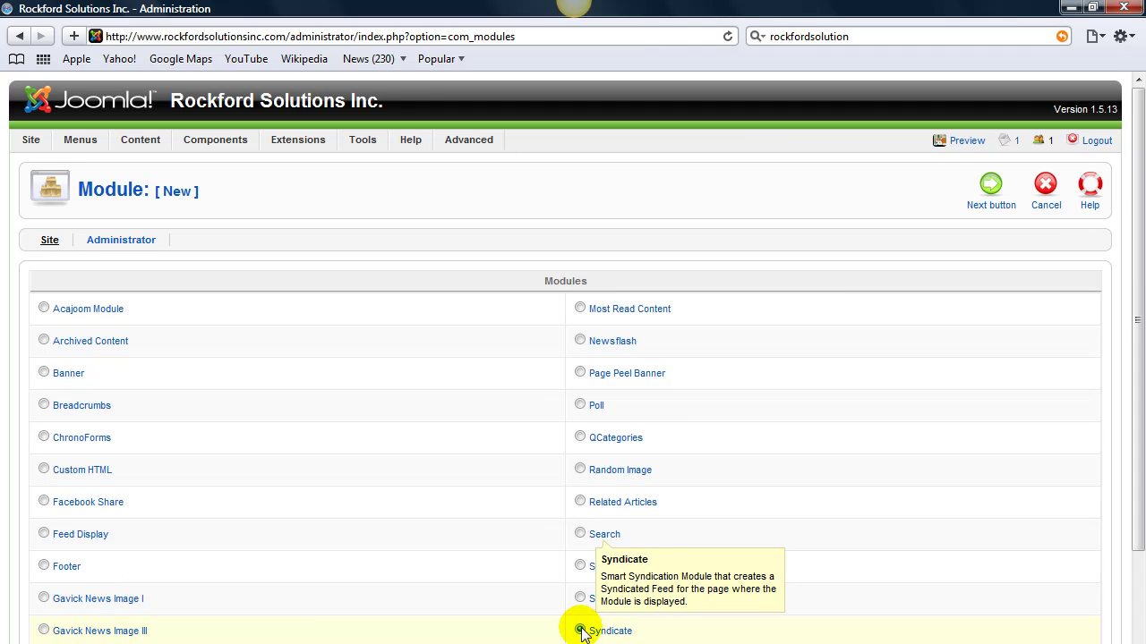
{"action": "left_click", "coordinate": [987, 183]}
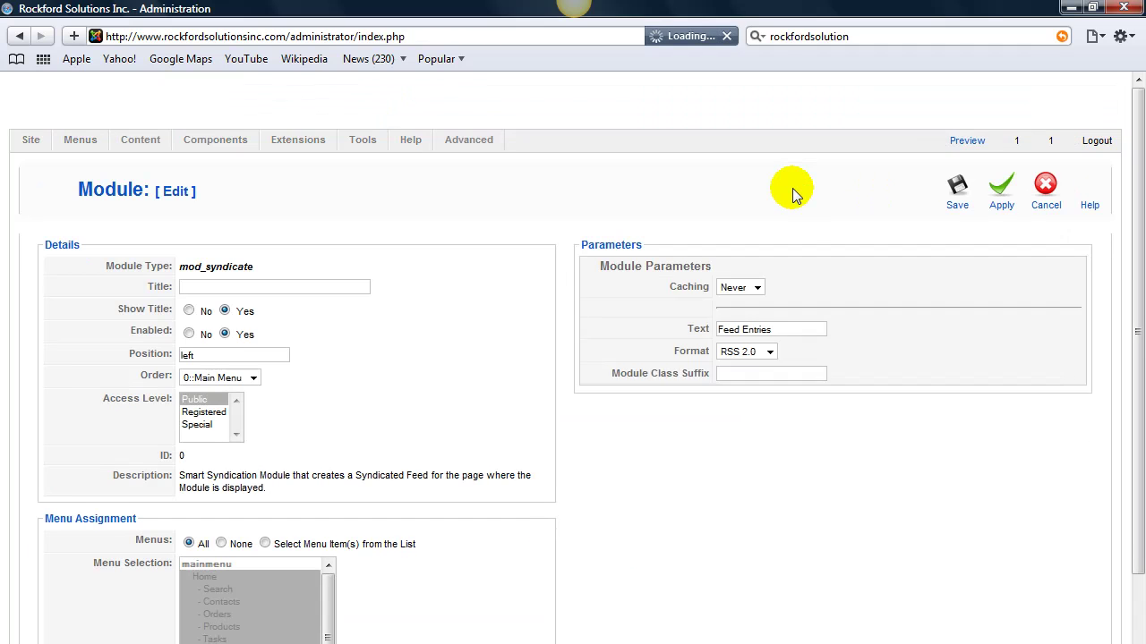
- Title the module "Blog Feed", hide its title, and place it in position module1 with order 0::Main Menu
{"action": "left_click", "coordinate": [264, 286]}
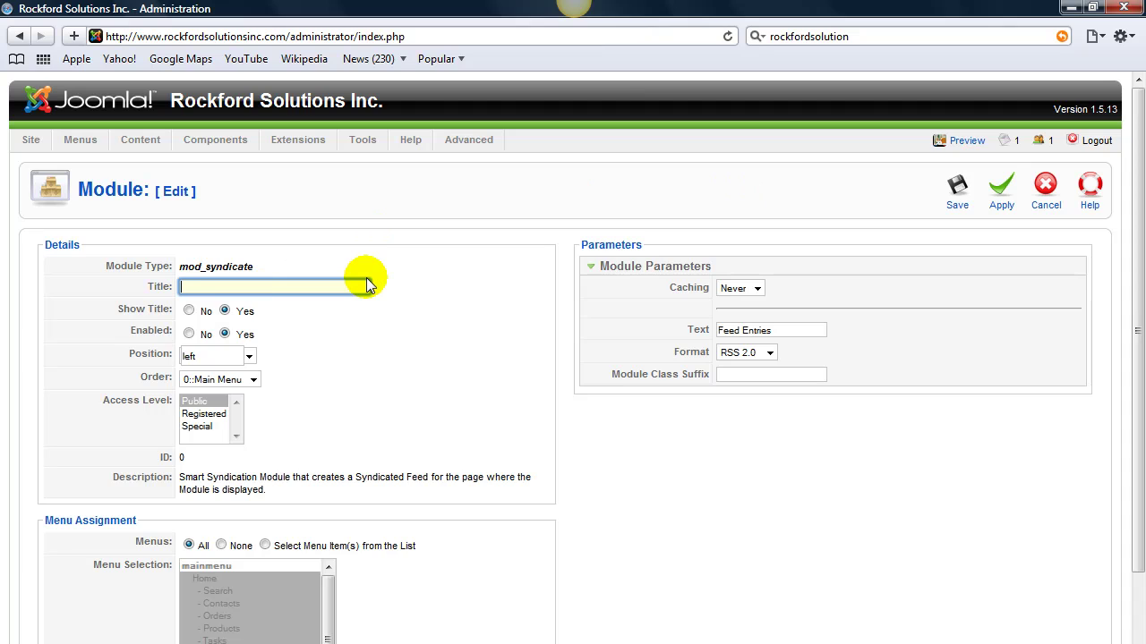
{"action": "type", "text": "Blog Feed"}
{"action": "left_click", "coordinate": [189, 311]}
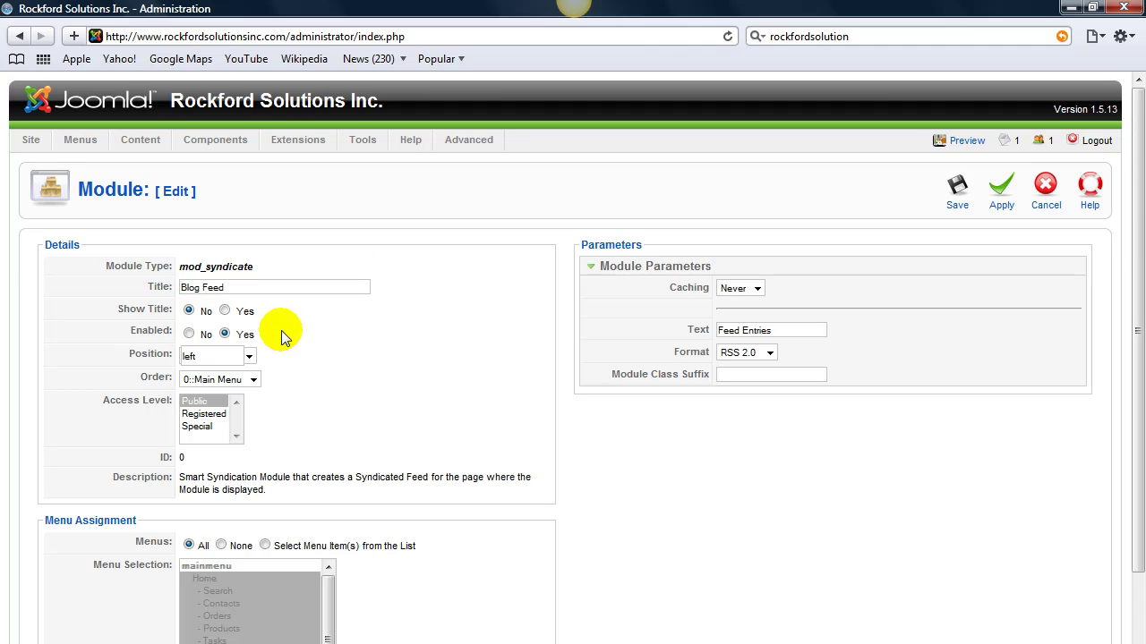
{"action": "left_click", "coordinate": [250, 358]}
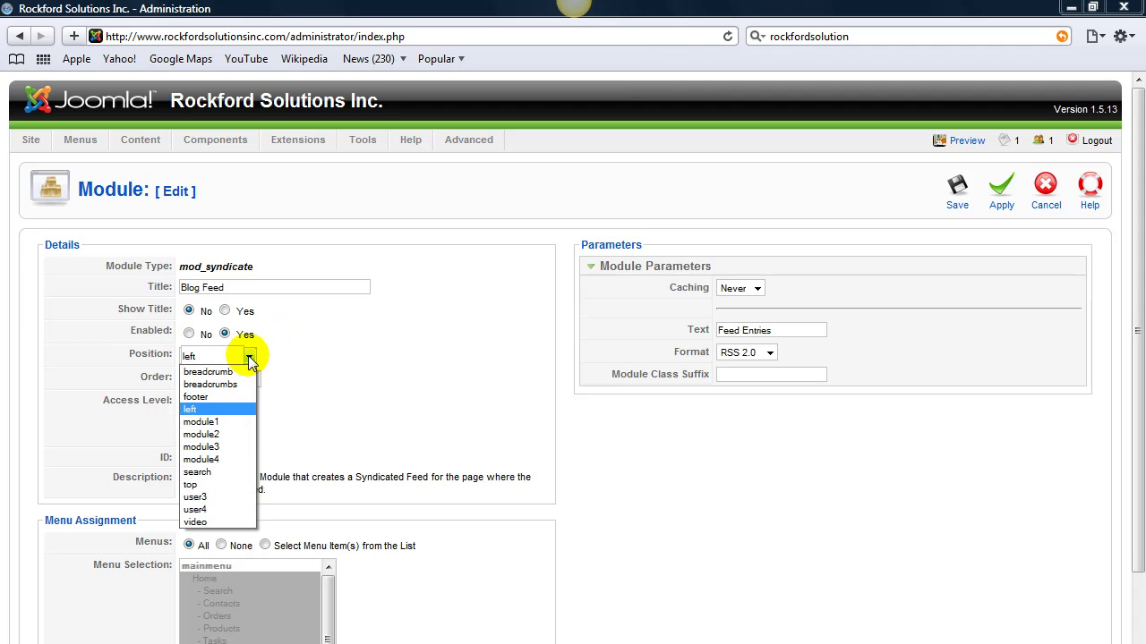
{"action": "left_click", "coordinate": [222, 421]}
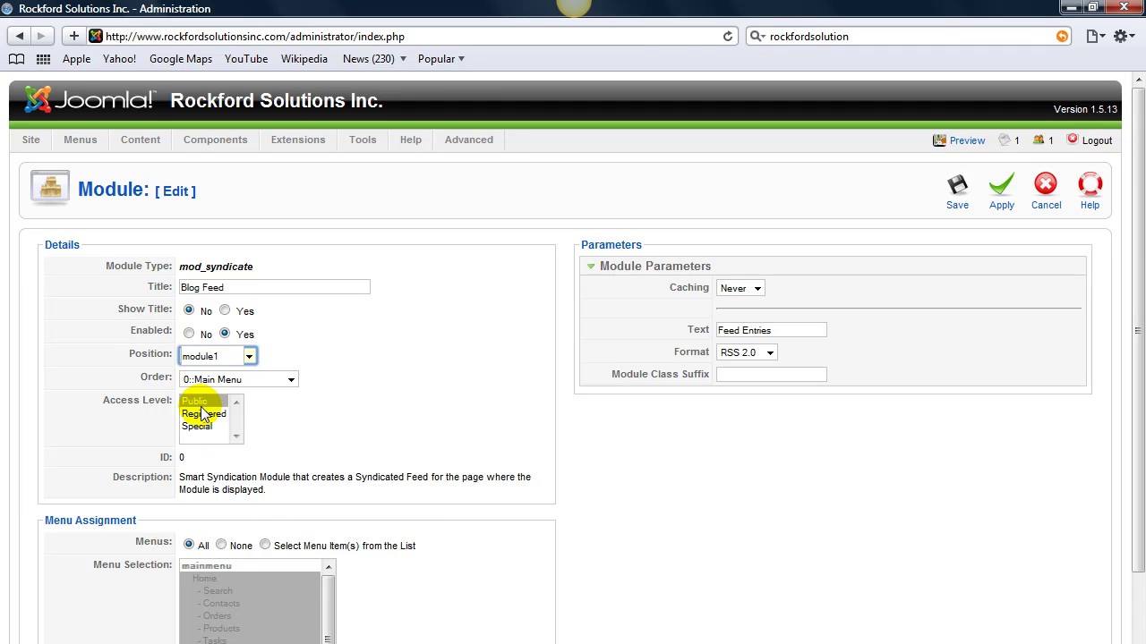
{"action": "left_click", "coordinate": [291, 380]}
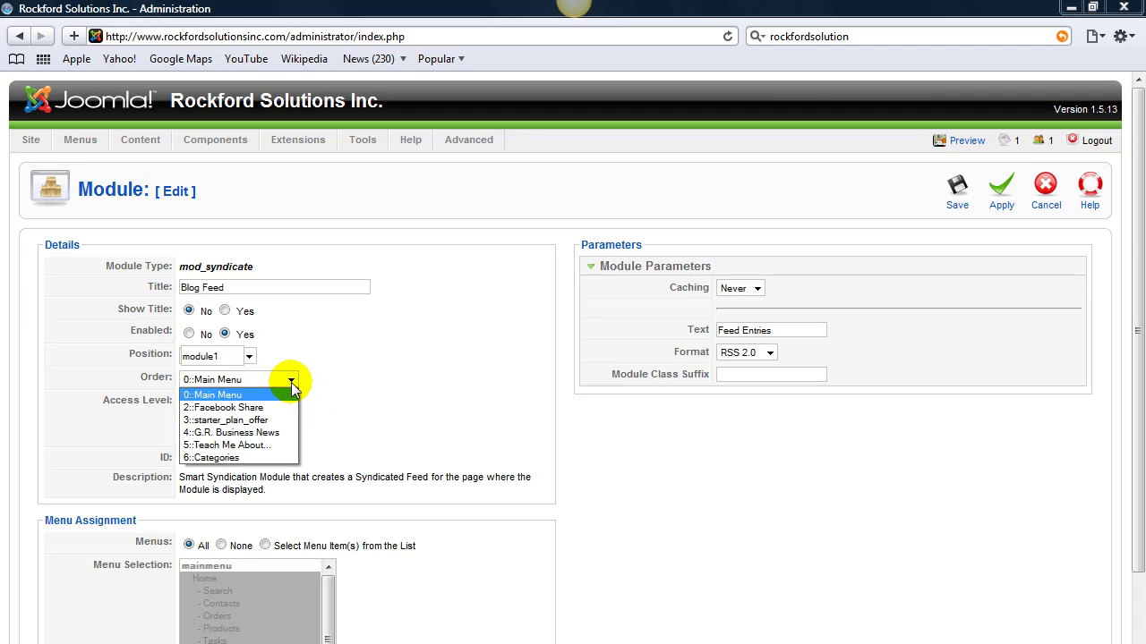
{"action": "left_click", "coordinate": [215, 395]}
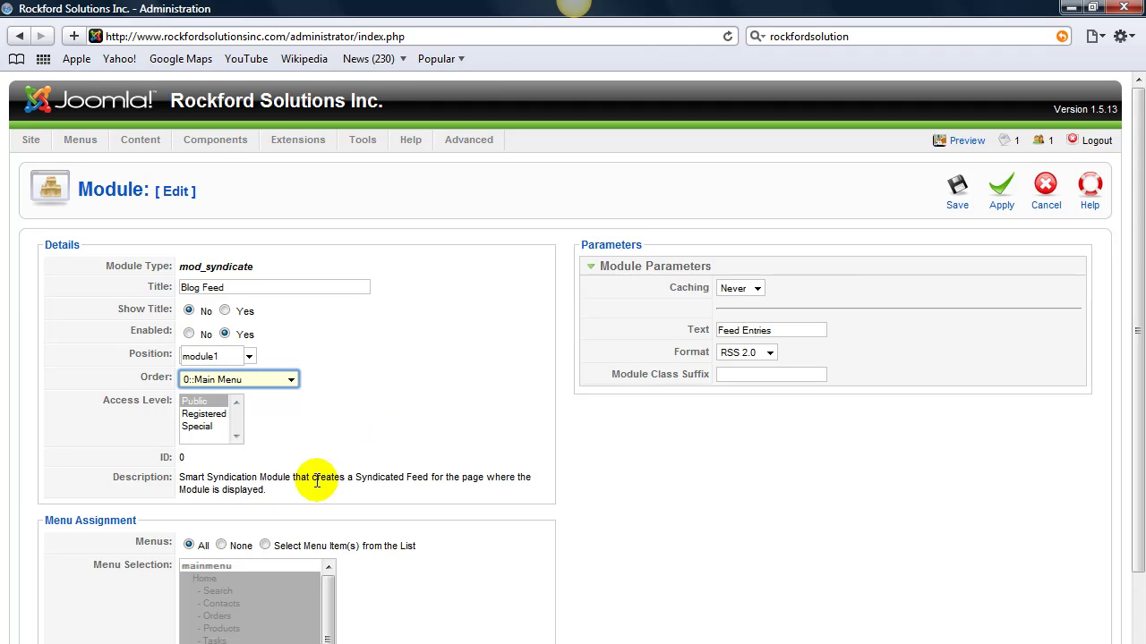
- Assign the module only to the Web Answers menu item
{"action": "left_click", "coordinate": [220, 546]}
{"action": "left_click", "coordinate": [265, 546]}
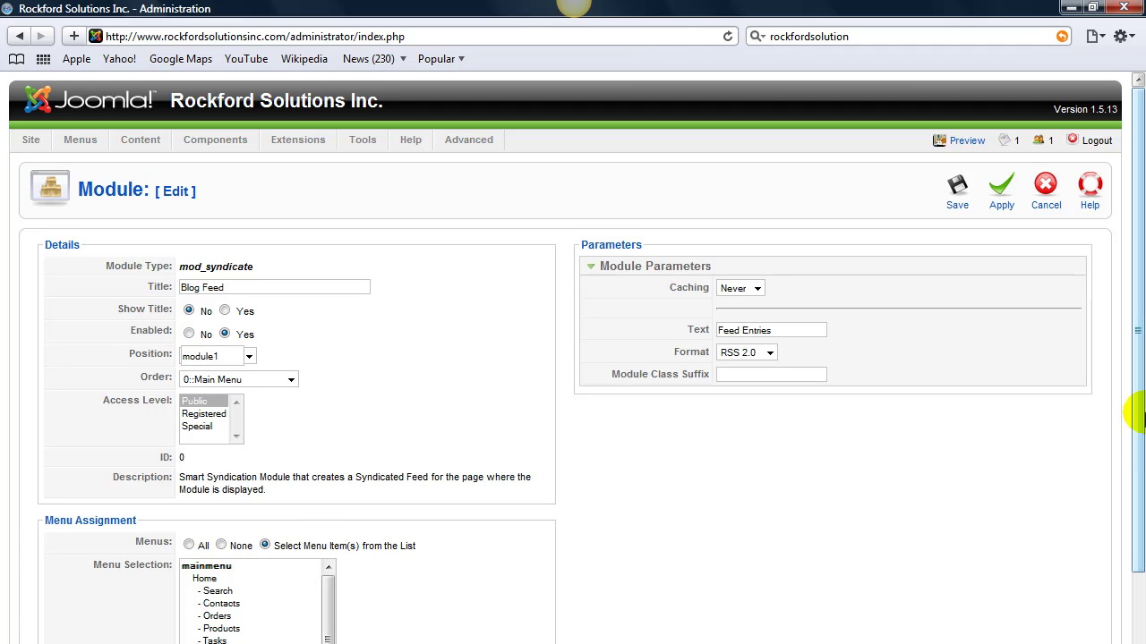
{"action": "left_click_drag", "start_coordinate": [1125, 379], "coordinate": [1133, 496]}
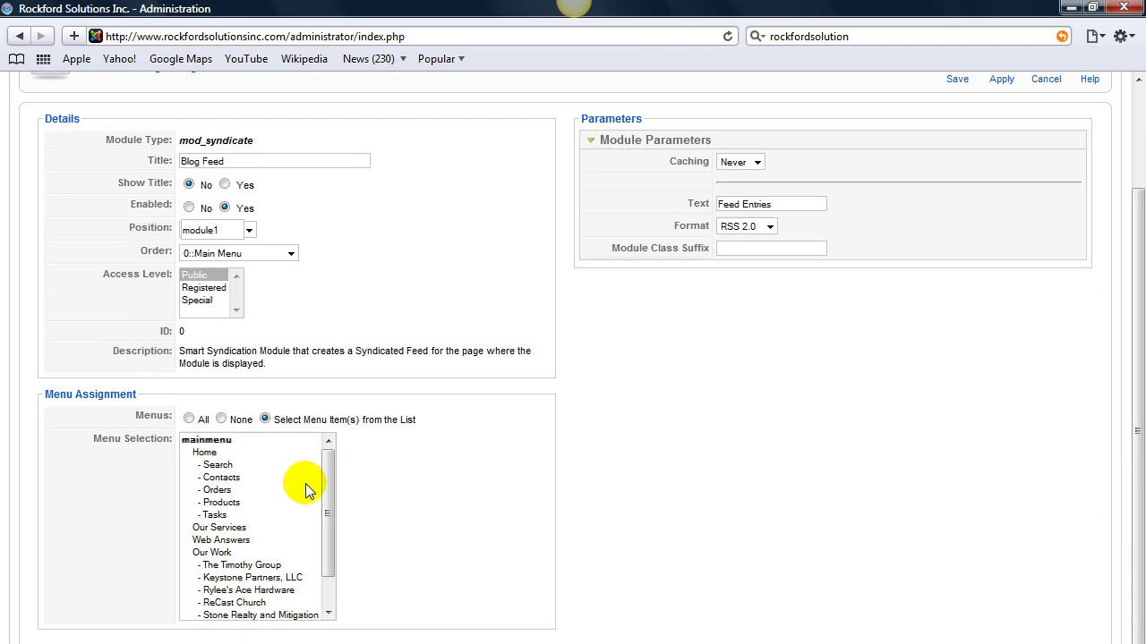
{"action": "left_click_drag", "start_coordinate": [325, 482], "coordinate": [329, 549]}
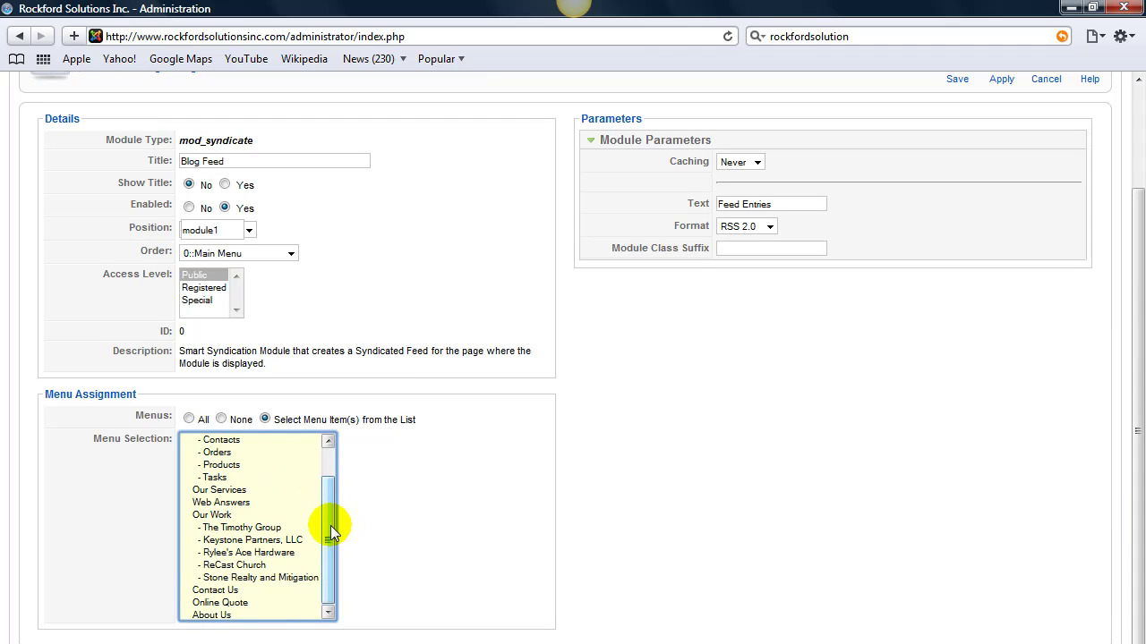
{"action": "left_click", "coordinate": [235, 502]}
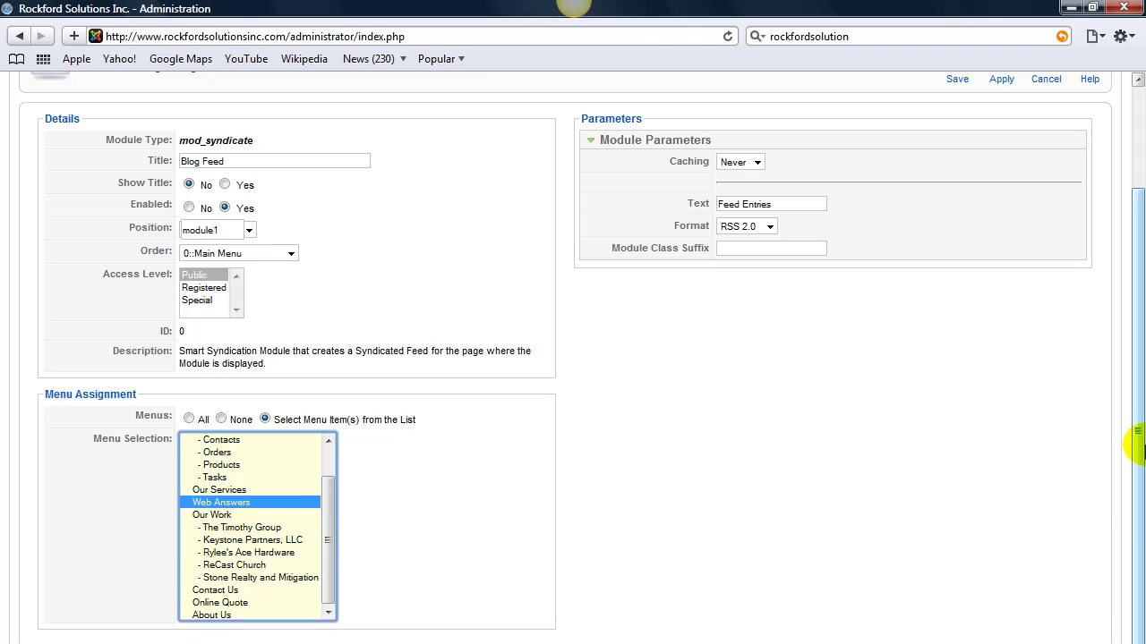
- Set the module's feed text to "RSS FEED" with the RSS 2.0 format and save the module
{"action": "left_click_drag", "start_coordinate": [1138, 448], "coordinate": [1138, 333]}
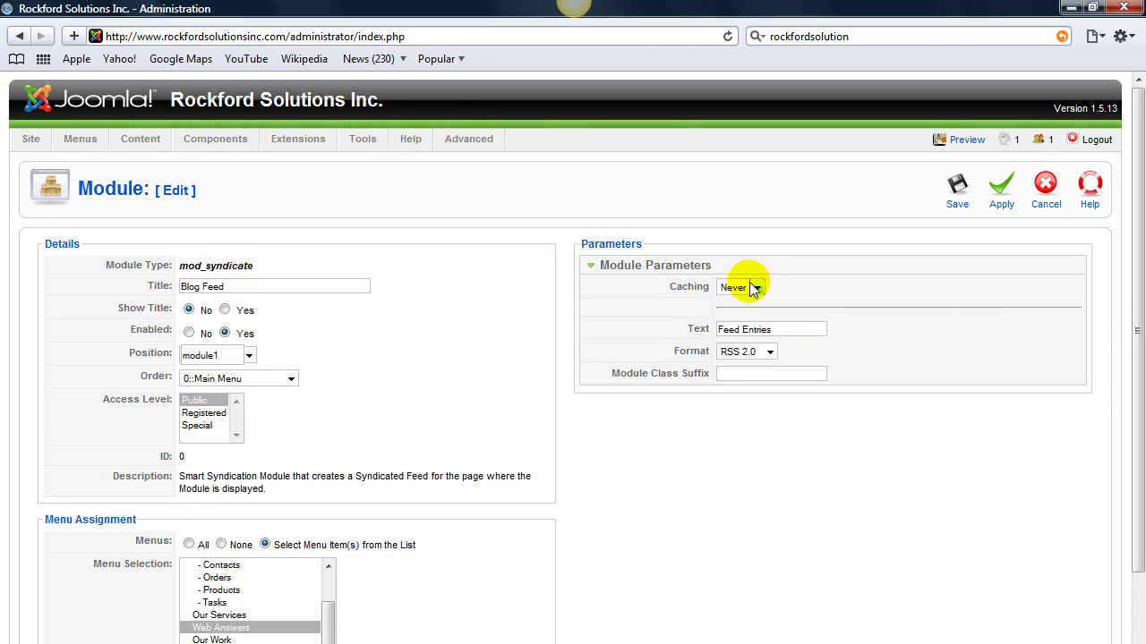
{"action": "left_click", "coordinate": [790, 331]}
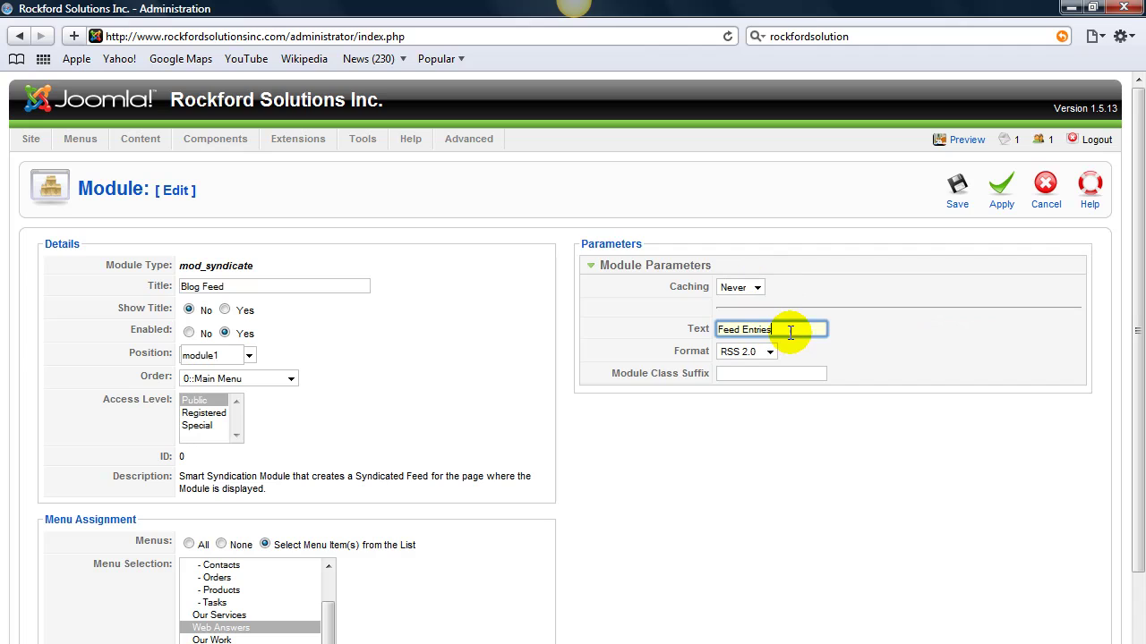
{"action": "key", "text": "BackSpace"}
{"action": "key", "text": "BackSpace"}
{"action": "key", "text": "BackSpace"}
{"action": "key", "text": "BackSpace"}
{"action": "key", "text": "BackSpace"}
{"action": "key", "text": "BackSpace"}
{"action": "key", "text": "BackSpace"}
{"action": "key", "text": "BackSpace"}
{"action": "key", "text": "BackSpace"}
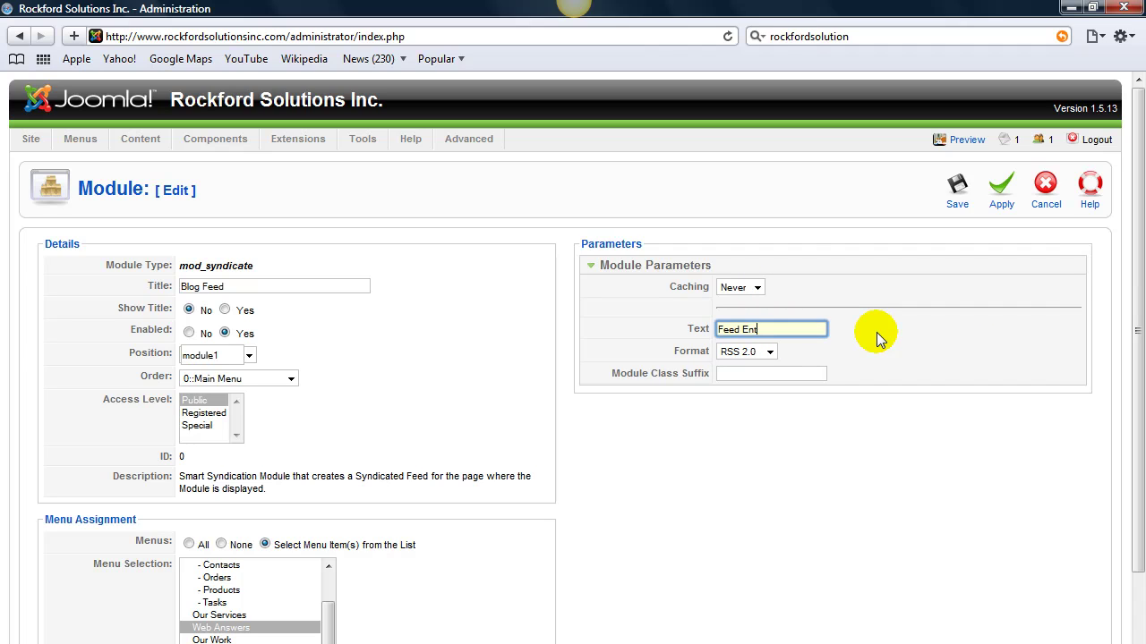
{"action": "key", "text": "BackSpace"}
{"action": "key", "text": "BackSpace"}
{"action": "key", "text": "BackSpace"}
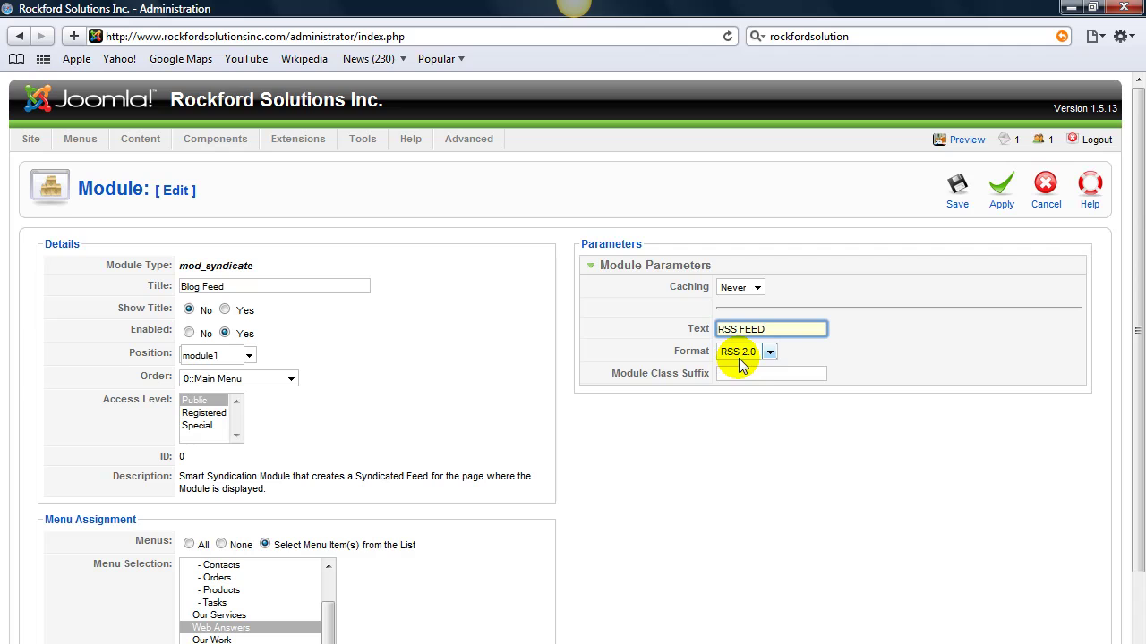
{"action": "left_click", "coordinate": [772, 354]}
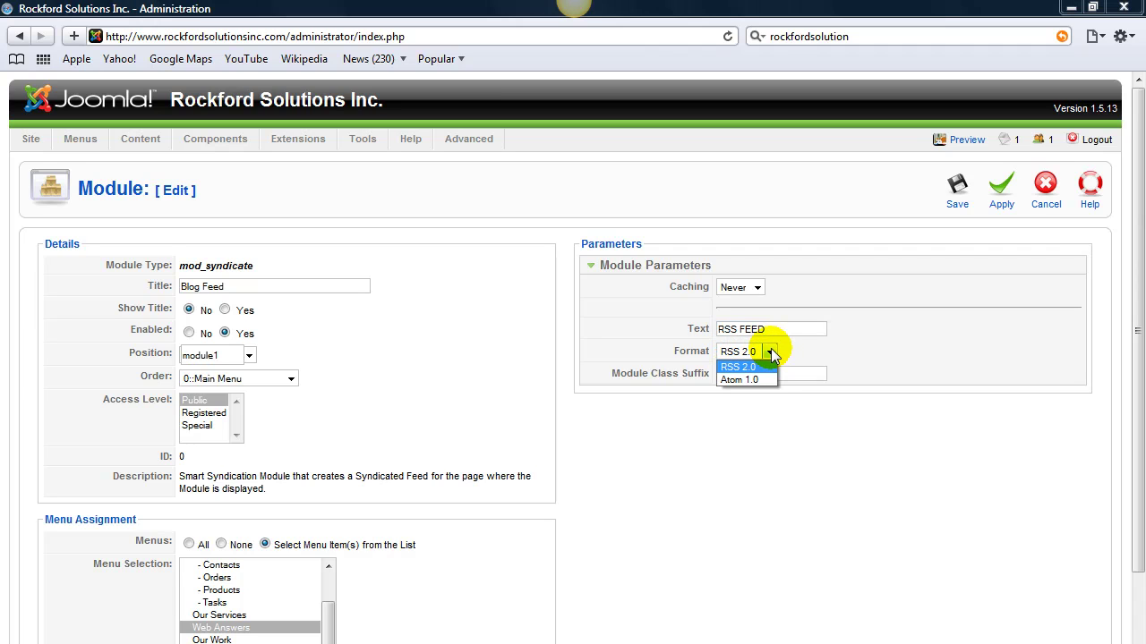
{"action": "left_click", "coordinate": [770, 353]}
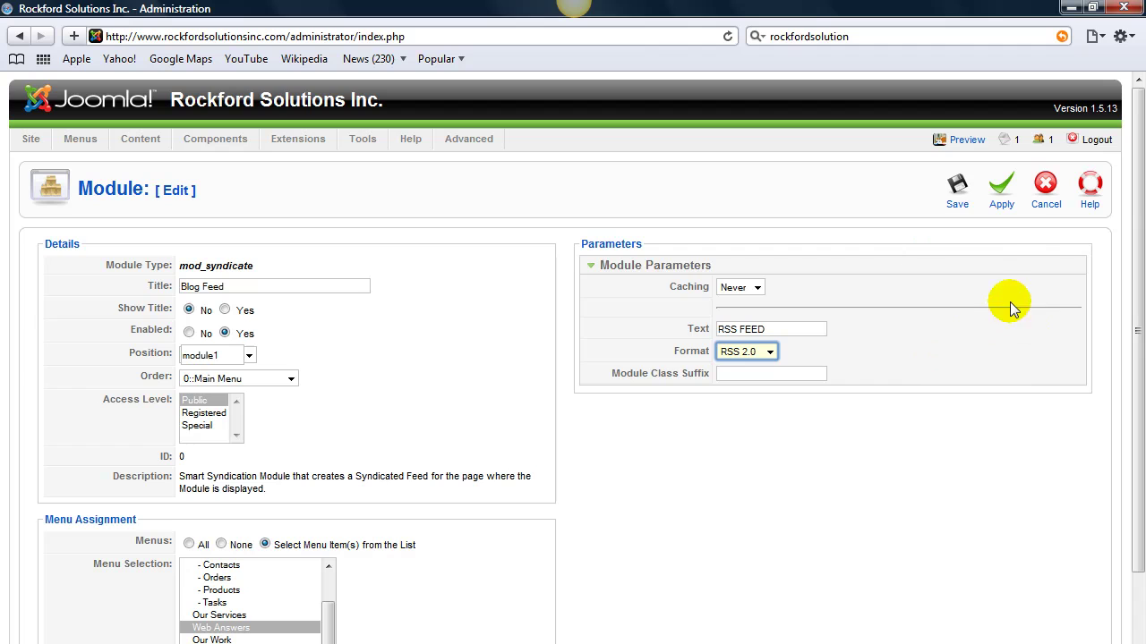
{"action": "left_click", "coordinate": [957, 204]}
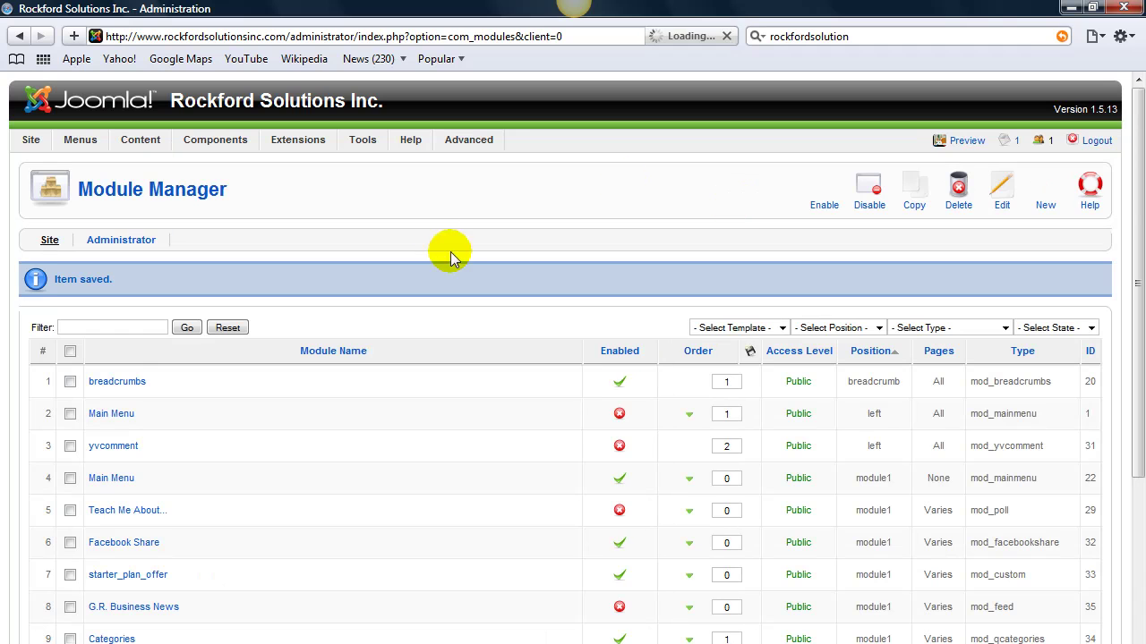
- Preview the live site's Web Answers page to check the feed link's placement, then close the preview window
{"action": "left_click", "coordinate": [965, 142]}
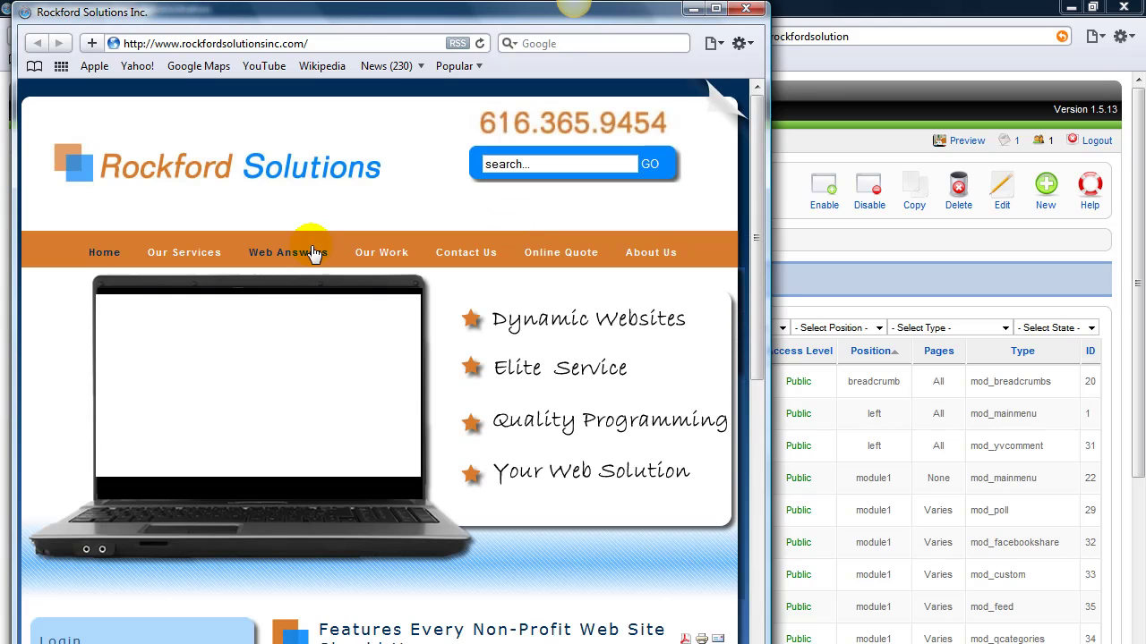
{"action": "left_click", "coordinate": [314, 253]}
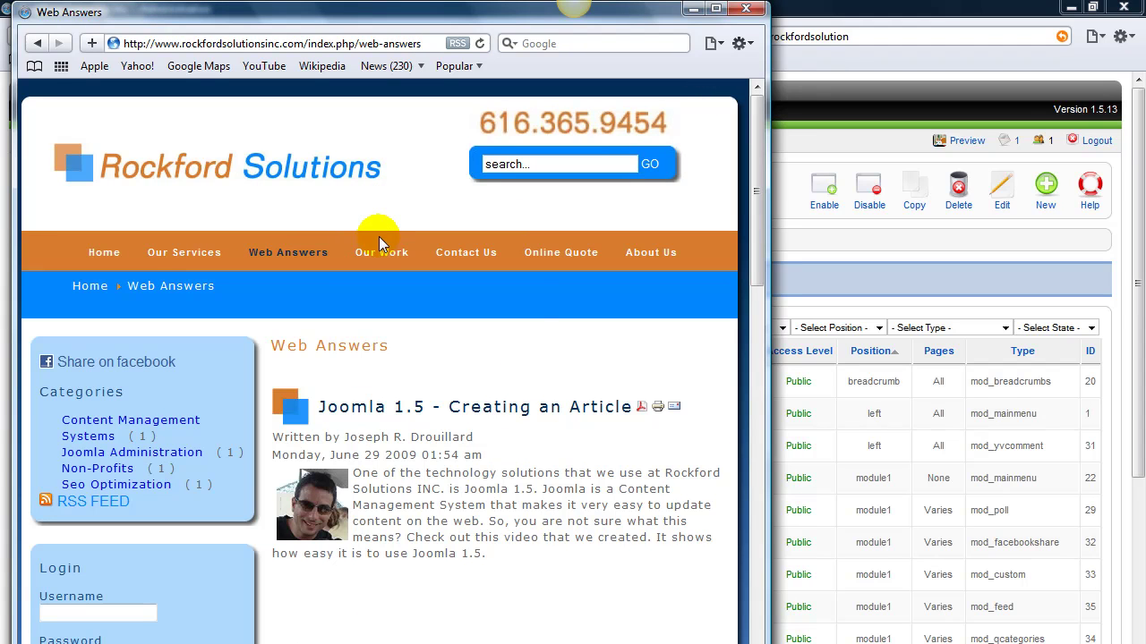
{"action": "mouse_move", "coordinate": [379, 254]}
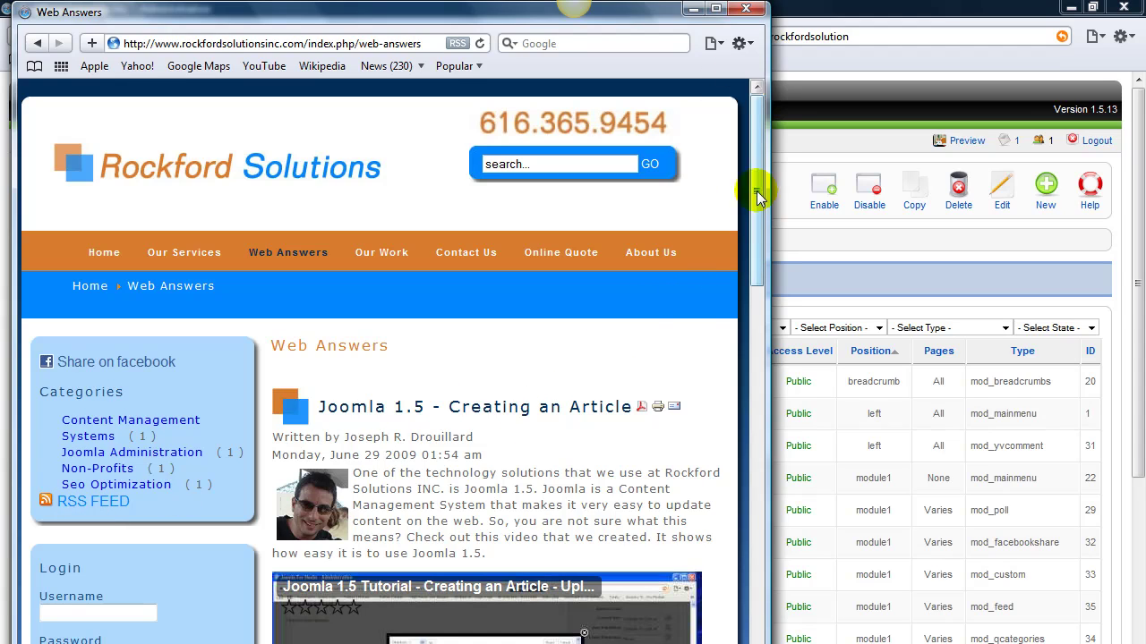
{"action": "left_click", "coordinate": [750, 11]}
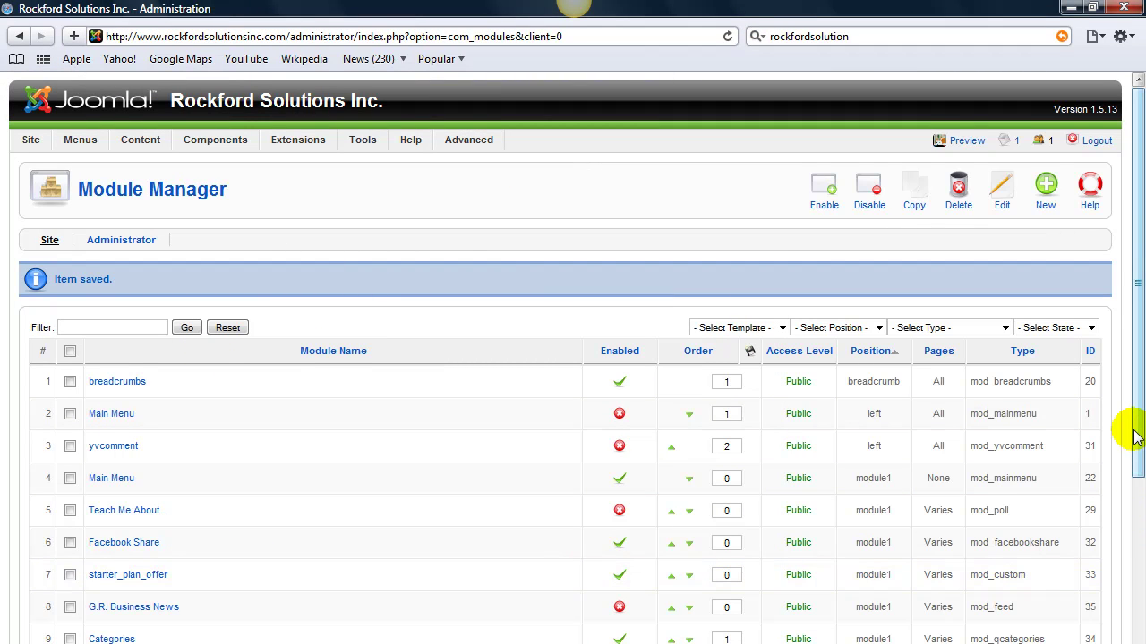
- Move the Blog Feed module up one place in the module1 order, above Categories
{"action": "left_click_drag", "start_coordinate": [1135, 436], "coordinate": [1133, 550]}
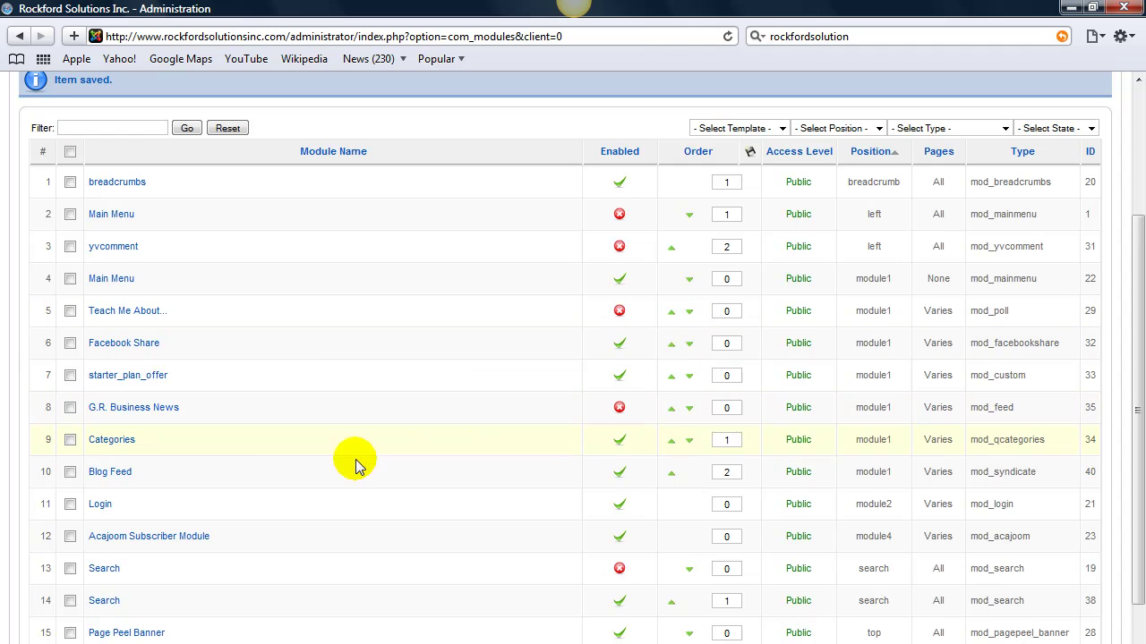
{"action": "left_click", "coordinate": [670, 481]}
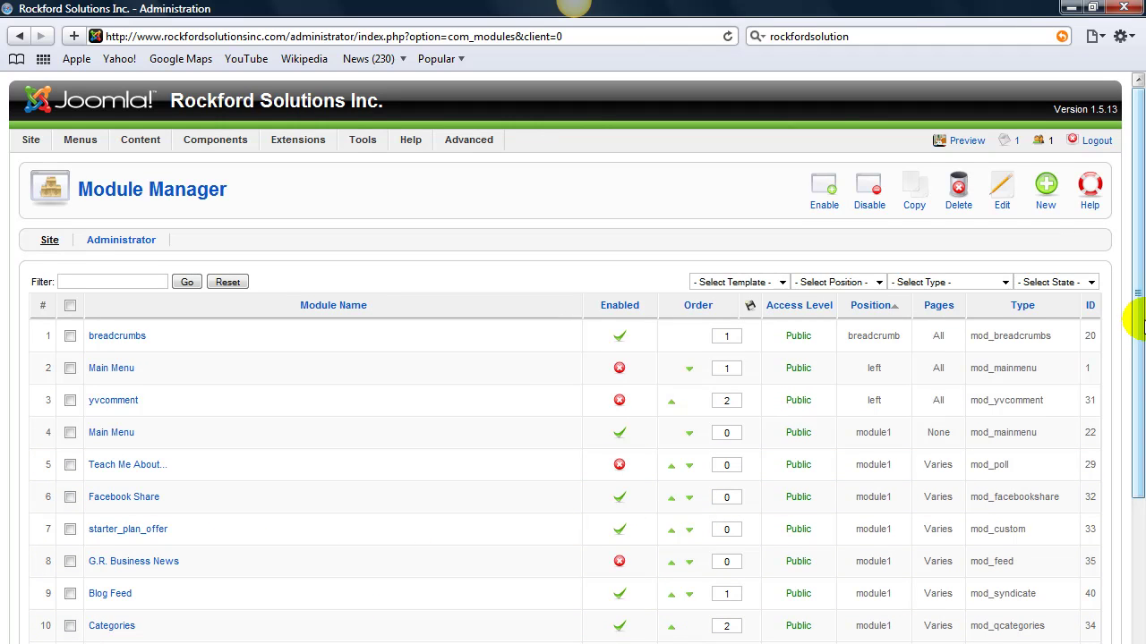
- Move Blog Feed up one more place in the module1 order, and move Categories up one place above Main Menu
{"action": "scroll", "coordinate": [1133, 366], "scroll_direction": "down", "scroll_amount": 3}
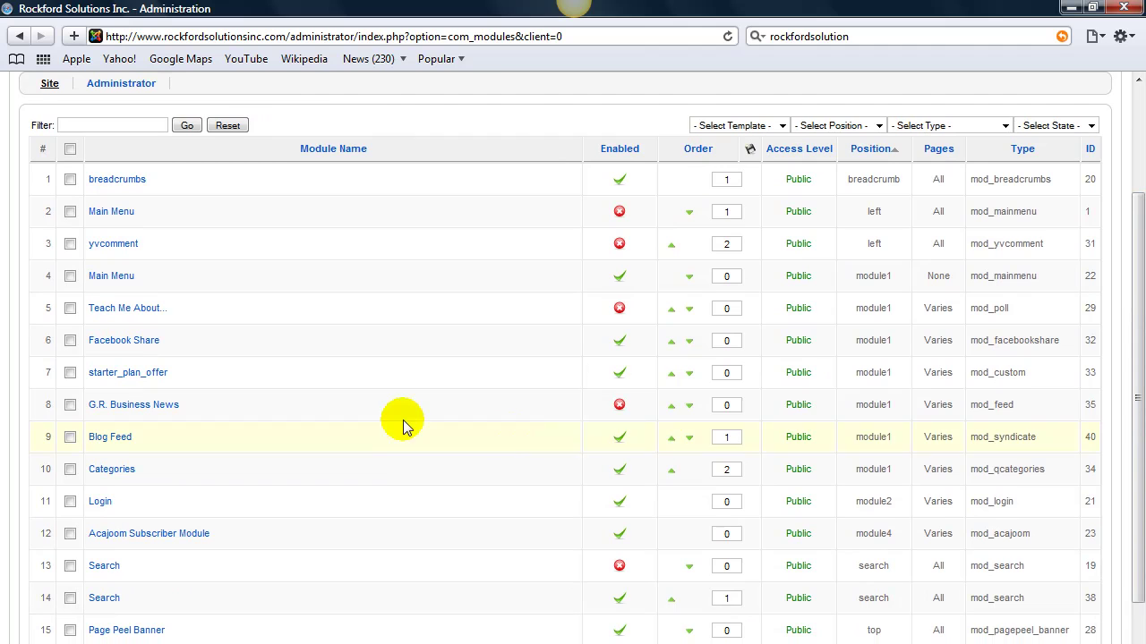
{"action": "left_click", "coordinate": [672, 437]}
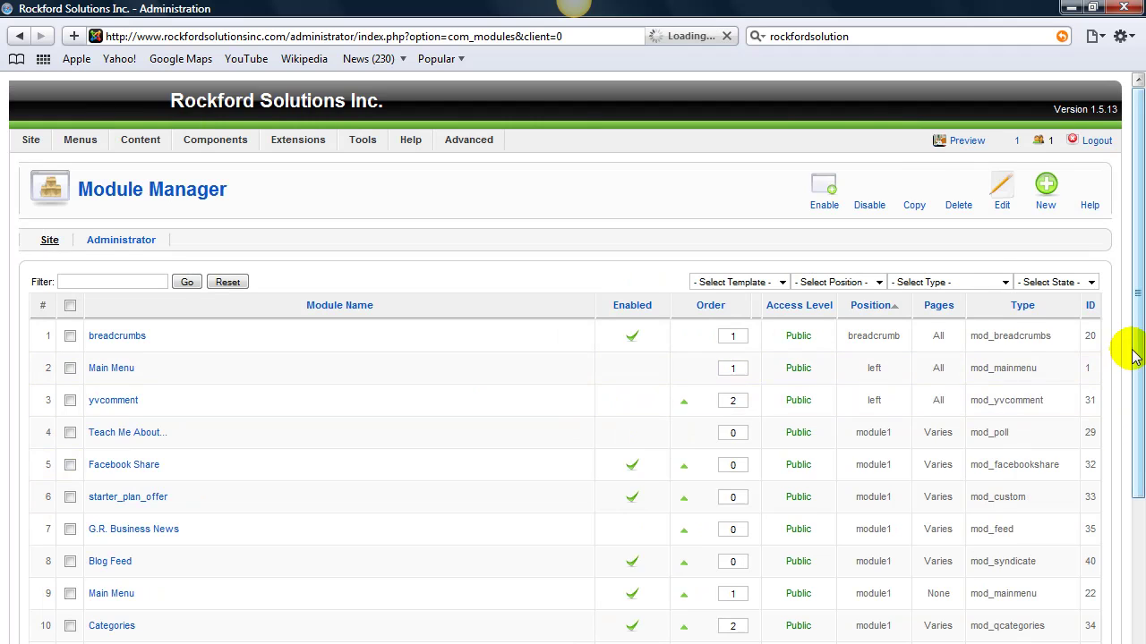
{"action": "scroll", "coordinate": [1132, 362], "scroll_direction": "down", "scroll_amount": 1}
{"action": "scroll", "coordinate": [1132, 362], "scroll_direction": "down", "scroll_amount": 2}
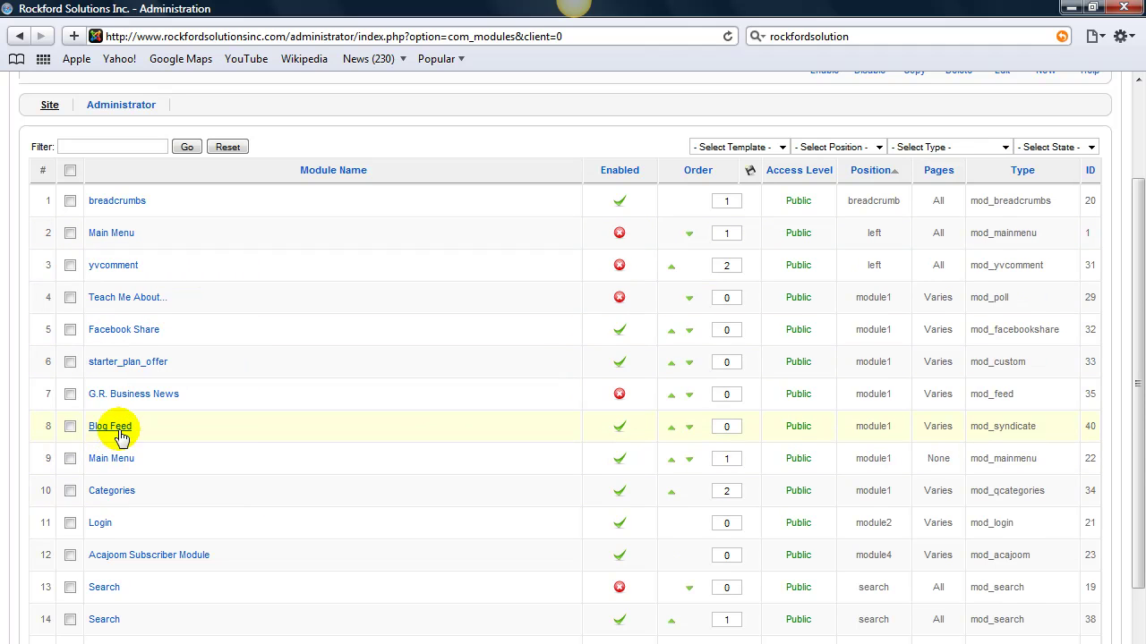
{"action": "left_click", "coordinate": [671, 492]}
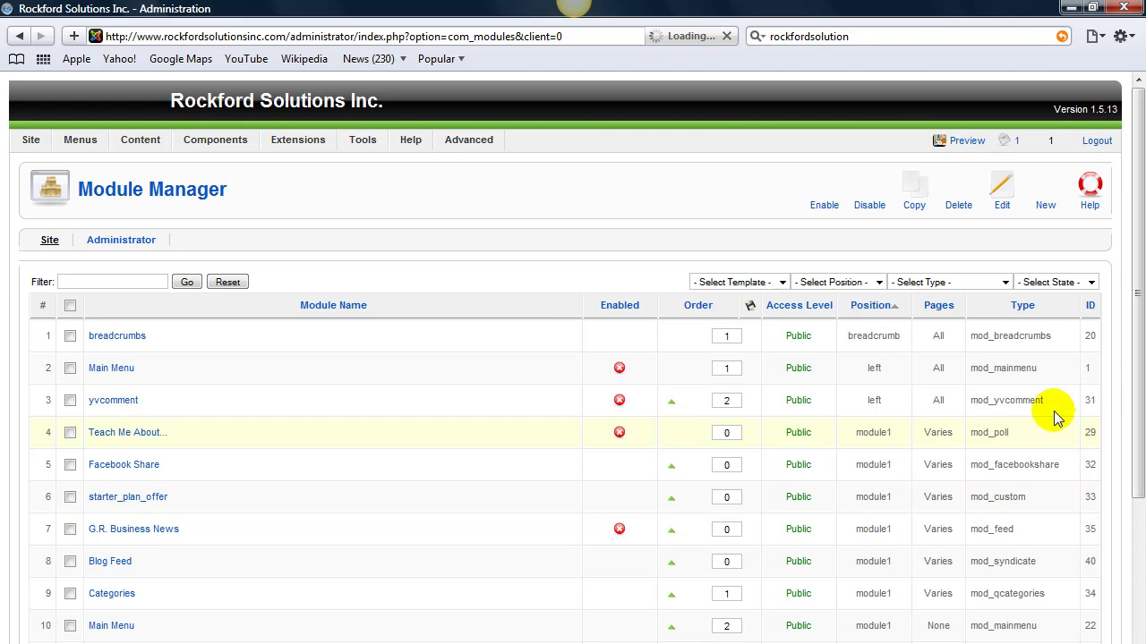
- Try to move Blog Feed further up the module1 order, above G.R. Business News
{"action": "scroll", "coordinate": [1142, 371], "scroll_direction": "down", "scroll_amount": 2}
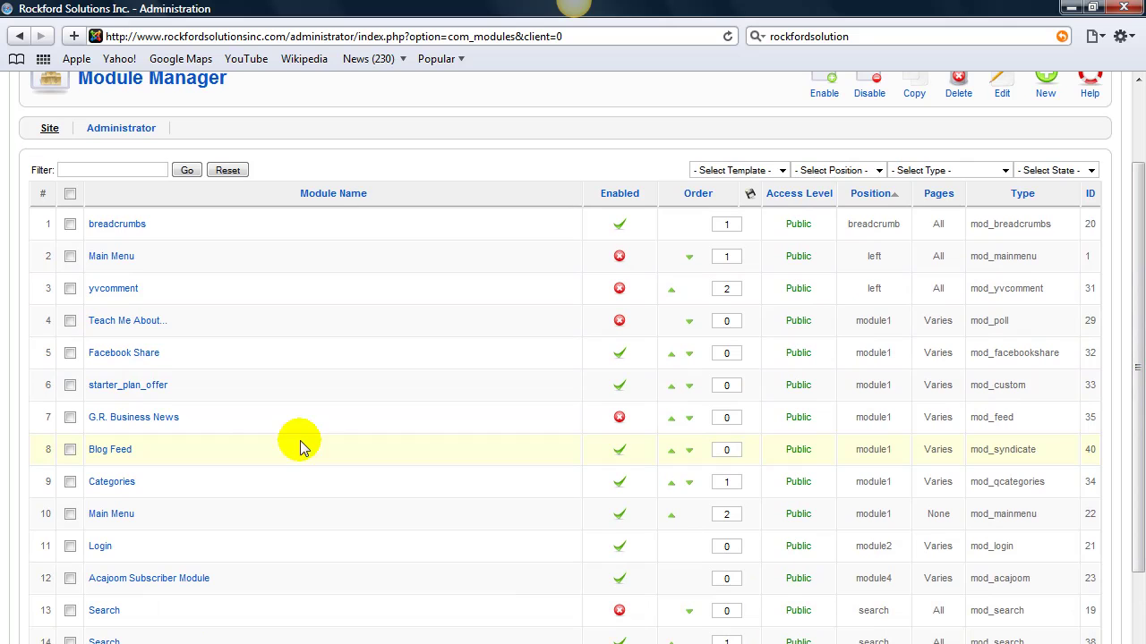
{"action": "left_click", "coordinate": [672, 451]}
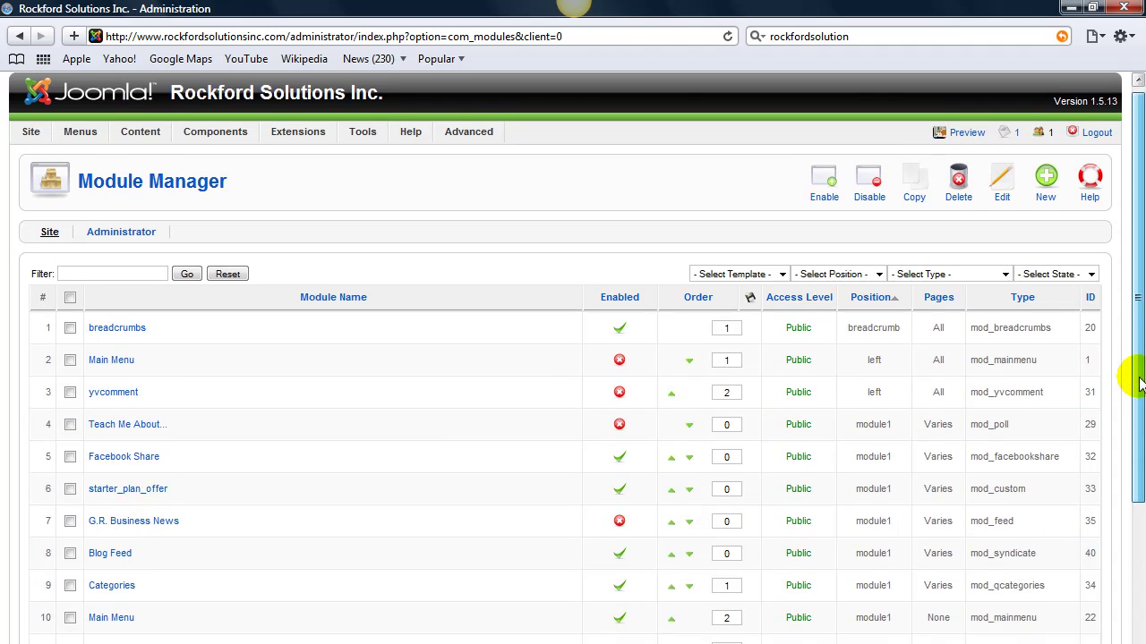
{"action": "left_click_drag", "start_coordinate": [1128, 370], "coordinate": [1135, 422]}
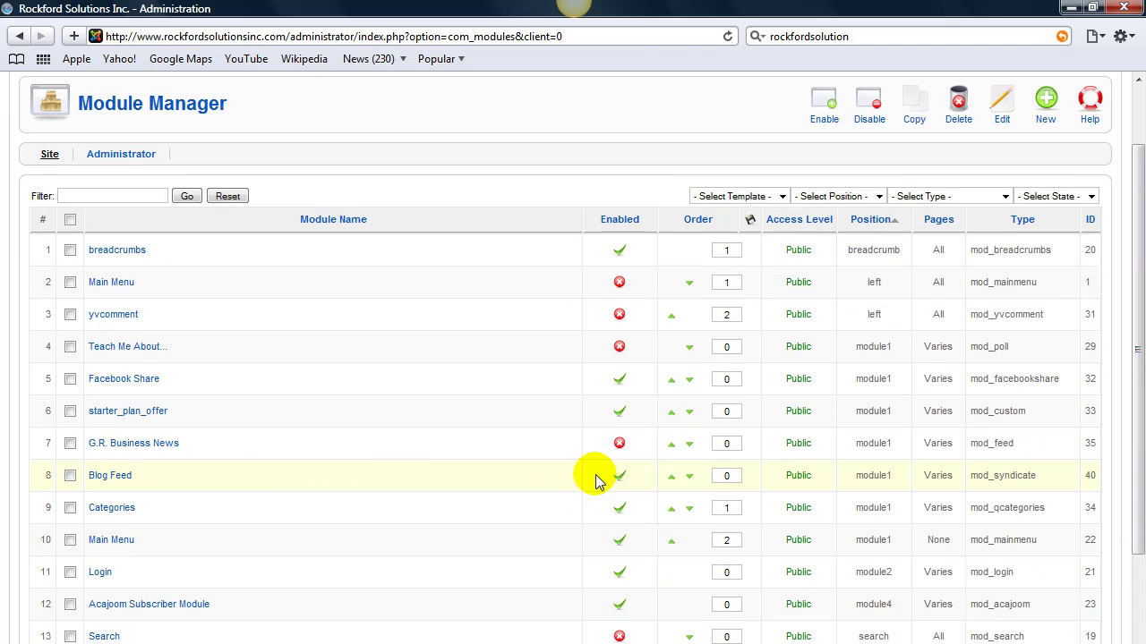
{"action": "left_click", "coordinate": [672, 477]}
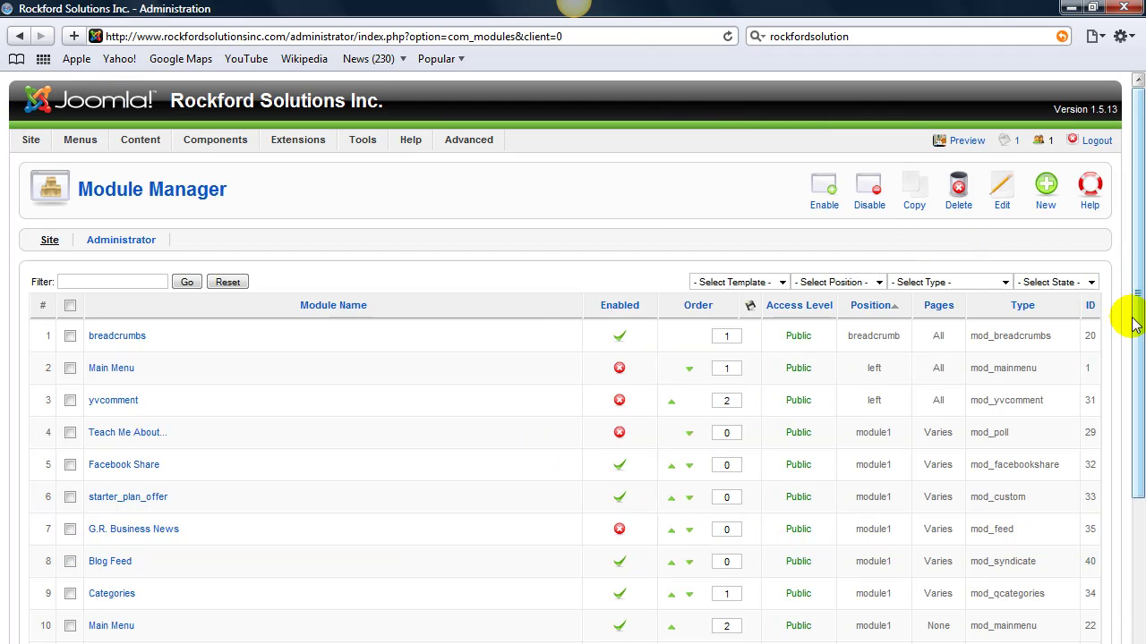
- Change the Blog Feed module's feed text to "Subscribe to Our Blog" and save the module
{"action": "left_click_drag", "start_coordinate": [1135, 307], "coordinate": [1135, 385]}
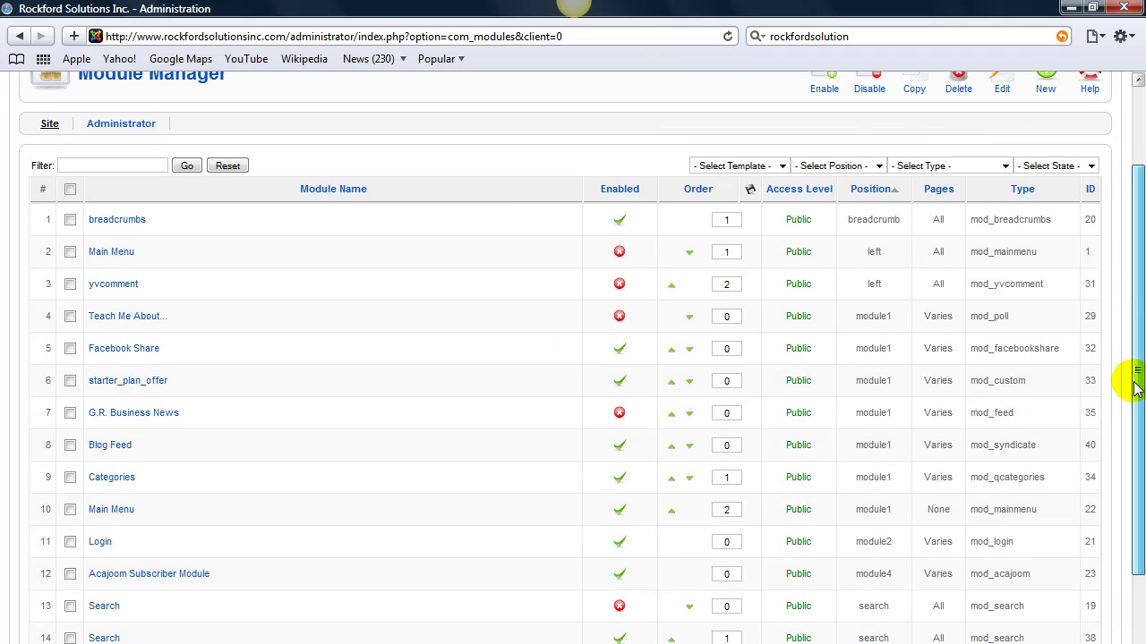
{"action": "left_click", "coordinate": [105, 447]}
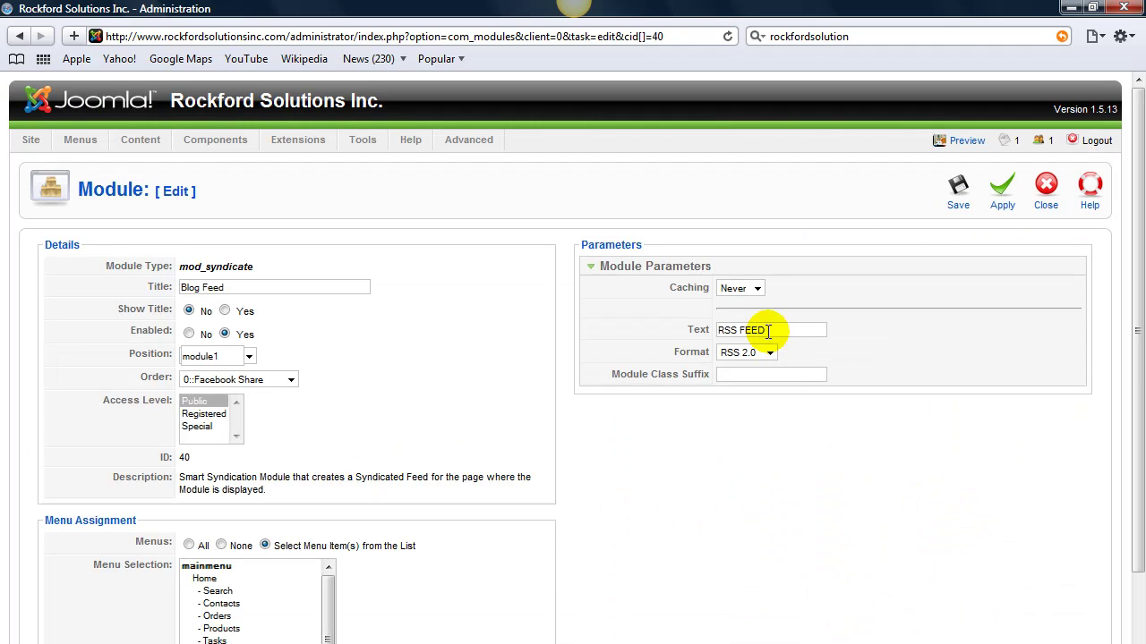
{"action": "left_click", "coordinate": [768, 331]}
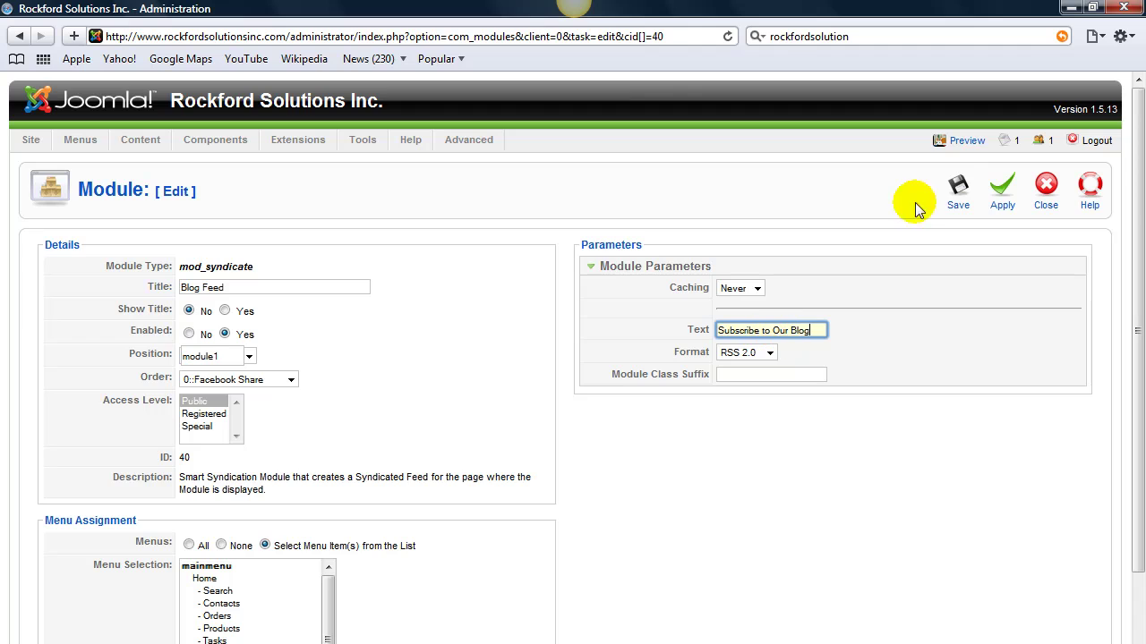
{"action": "left_click", "coordinate": [957, 204]}
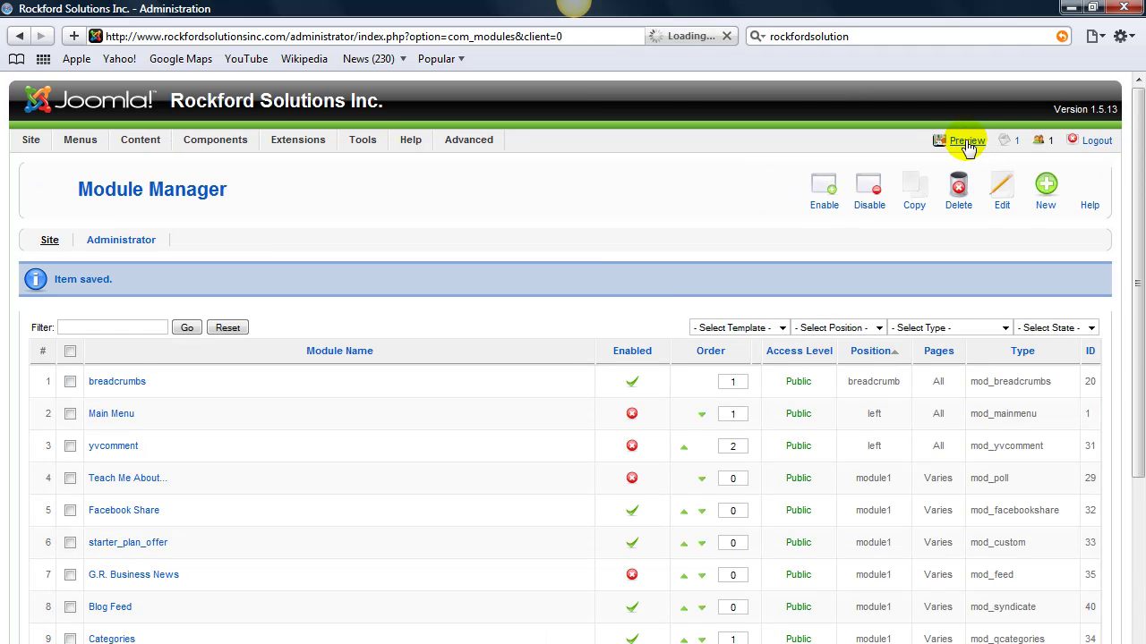
- Preview the live site's Web Answers page in a maximized window to check the feed link's text and placement
{"action": "left_click", "coordinate": [967, 142]}
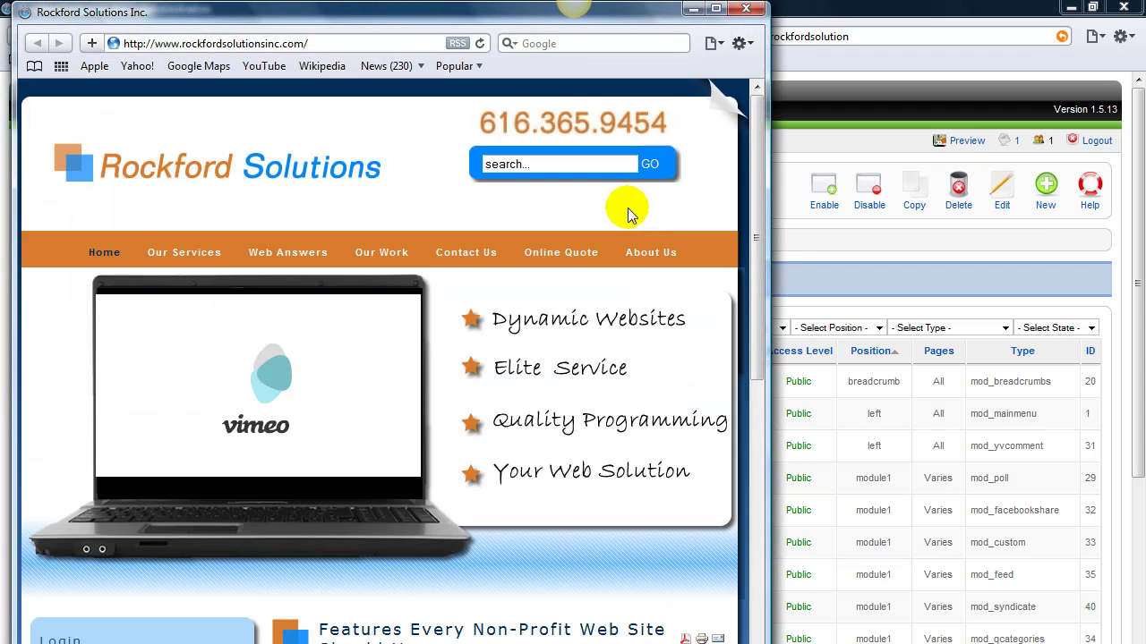
{"action": "left_click", "coordinate": [281, 258]}
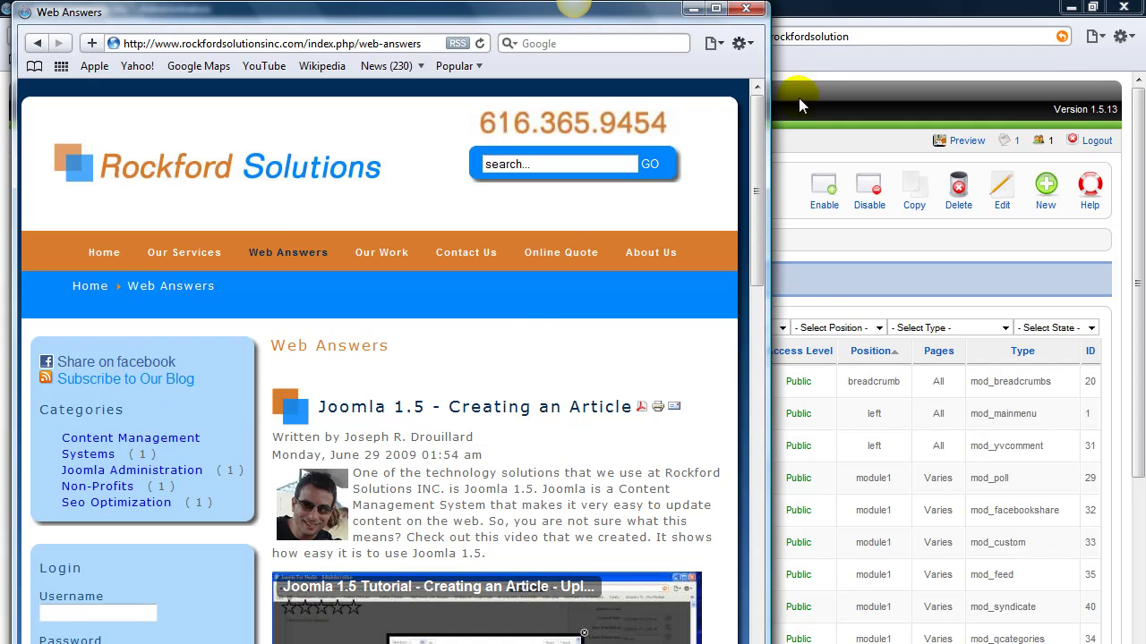
{"action": "left_click", "coordinate": [719, 9]}
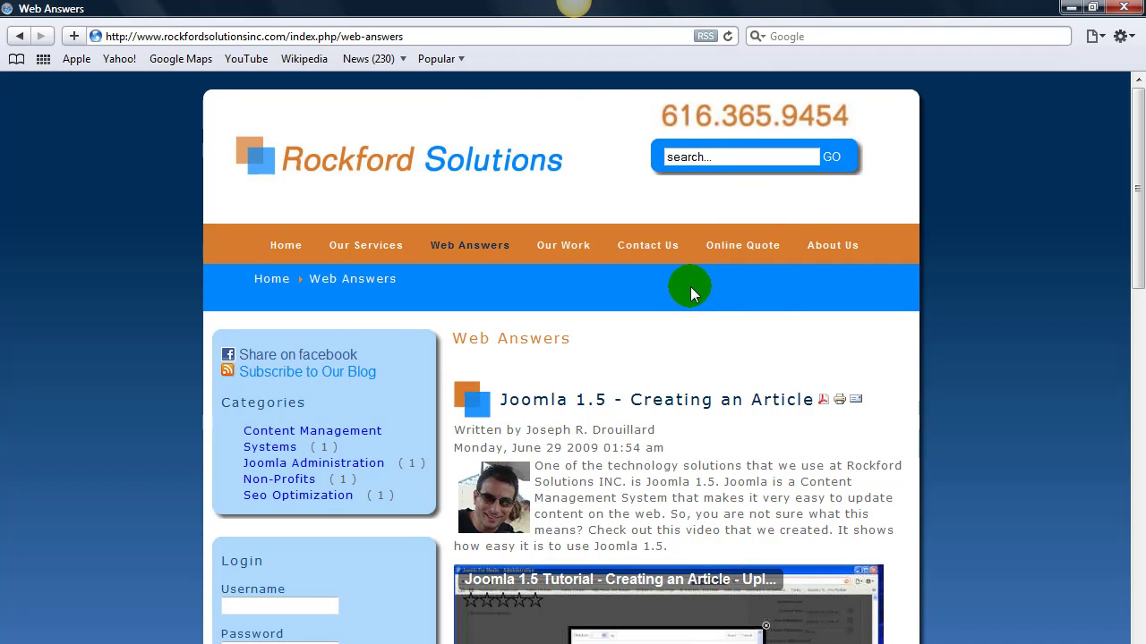
{"action": "left_click_drag", "start_coordinate": [1139, 239], "coordinate": [941, 215]}
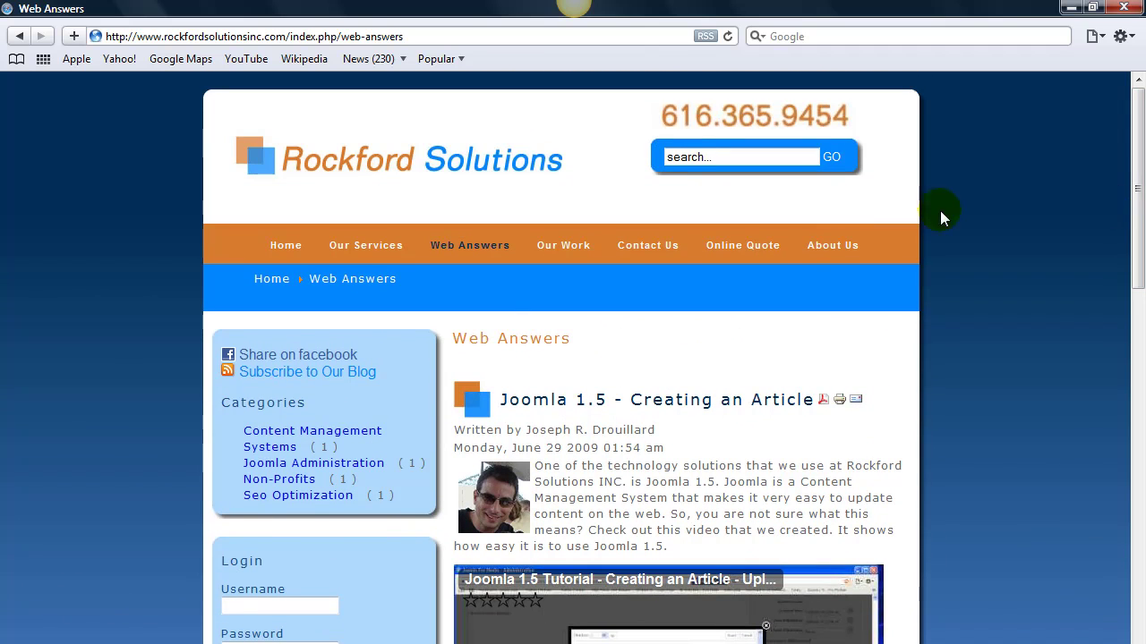
- Open the "Subscribe to Our Blog" feed, look through its articles, and close the preview window
{"action": "left_click", "coordinate": [287, 381]}
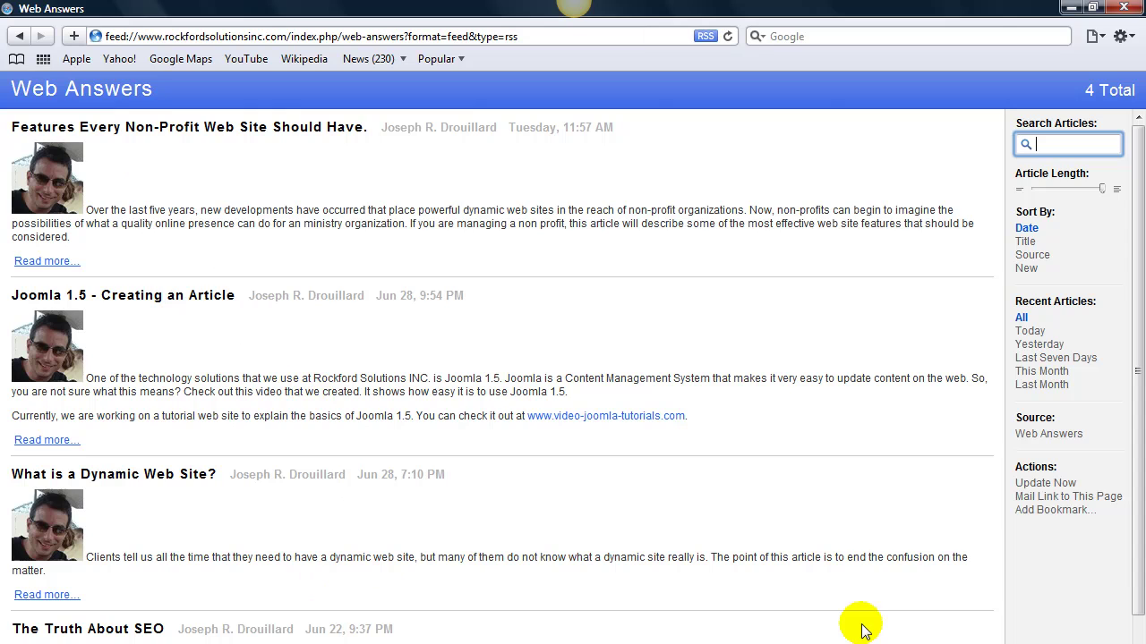
{"action": "left_click", "coordinate": [1141, 330]}
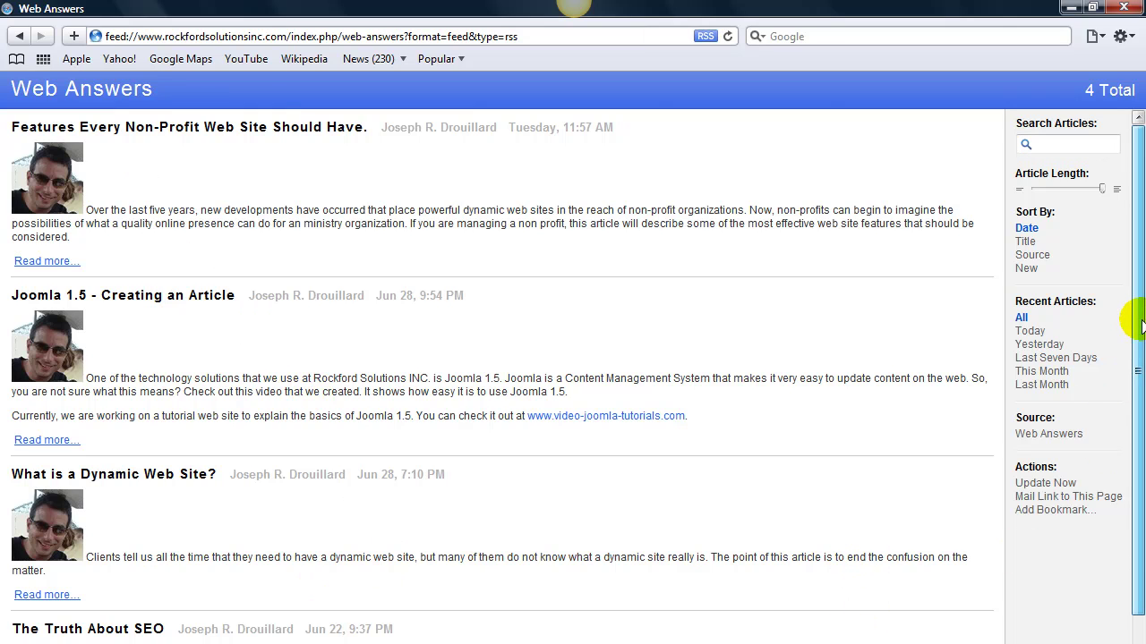
{"action": "scroll", "coordinate": [1141, 330], "scroll_direction": "down", "scroll_amount": 2}
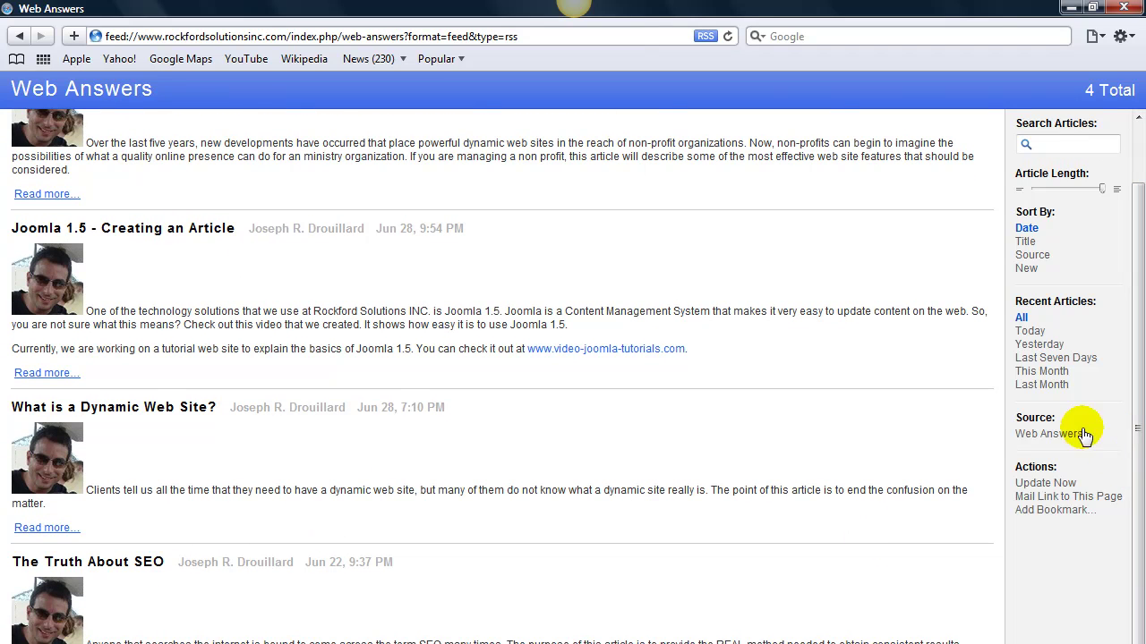
{"action": "left_click_drag", "start_coordinate": [1135, 267], "coordinate": [1118, 200]}
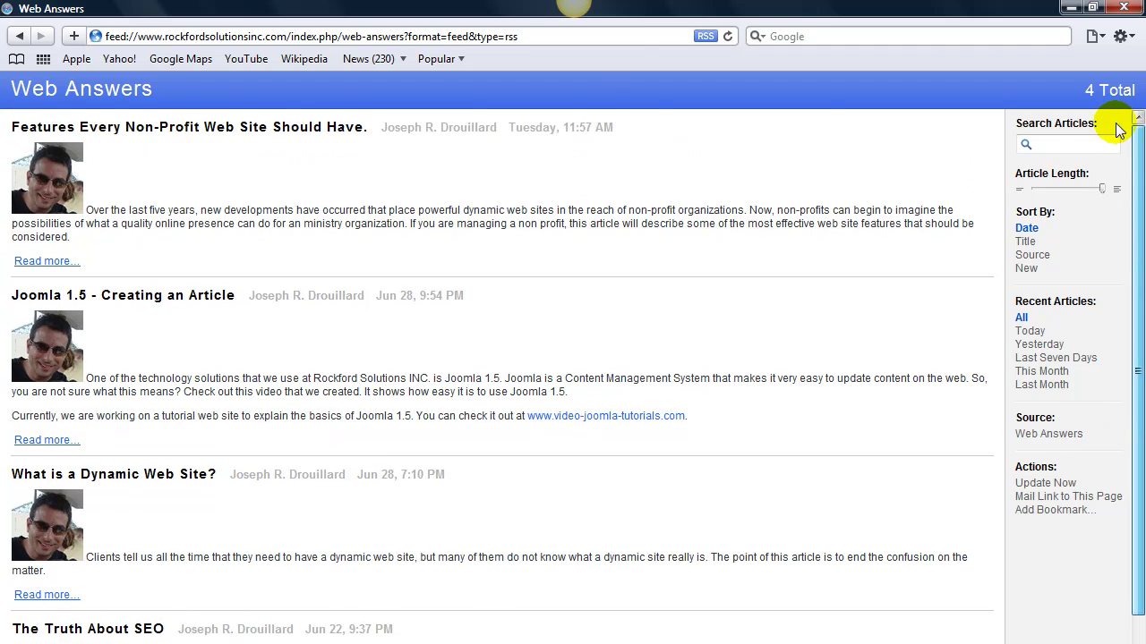
{"action": "left_click_drag", "start_coordinate": [1118, 130], "coordinate": [1120, 128]}
{"action": "left_click", "coordinate": [1124, 7]}
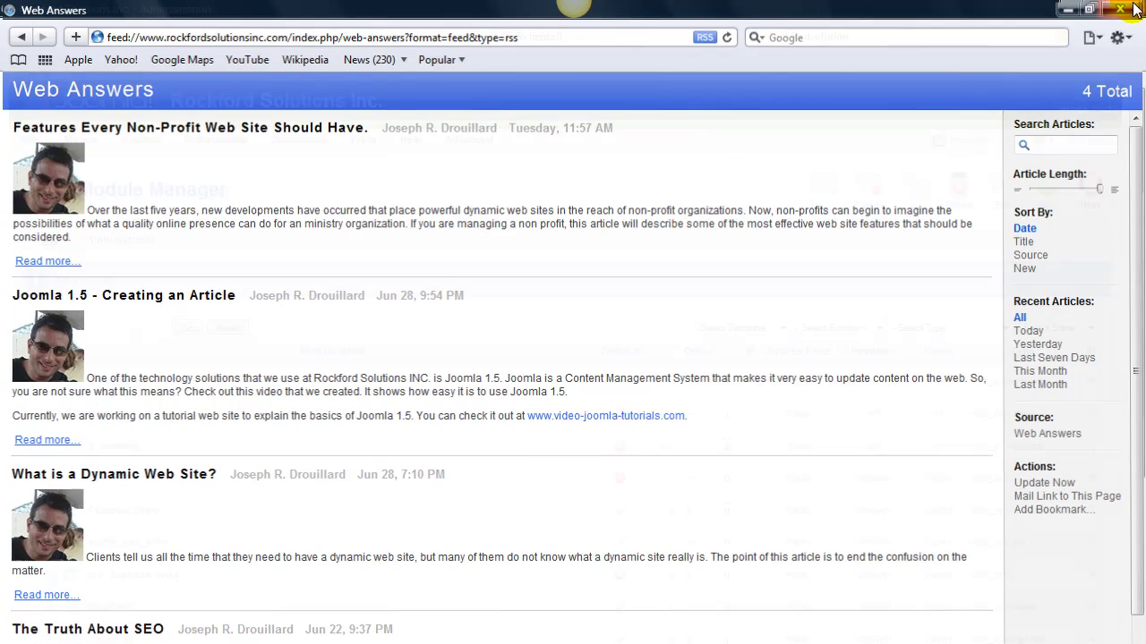